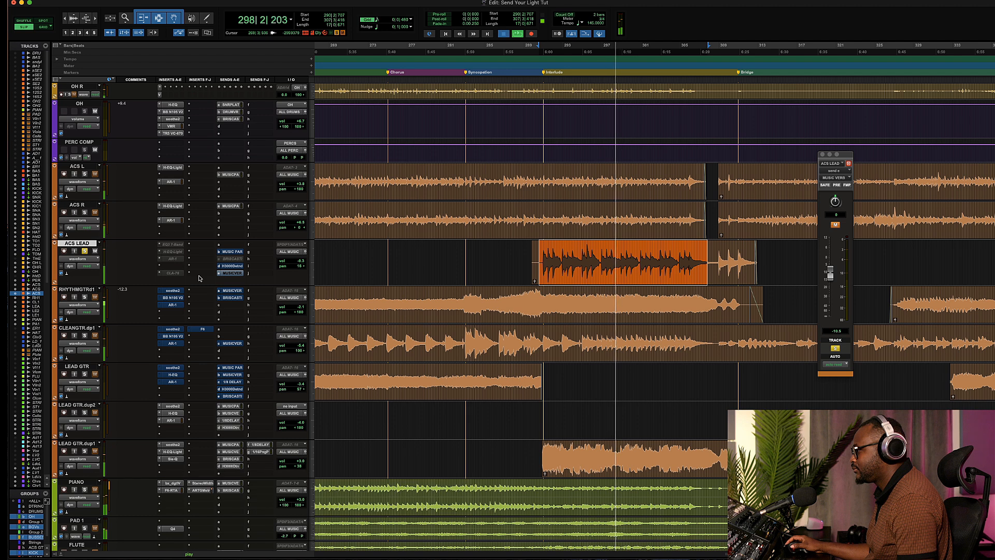
Play back the session around the interlude to audition the ACS LEAD part
{"action": "key", "text": "space"}
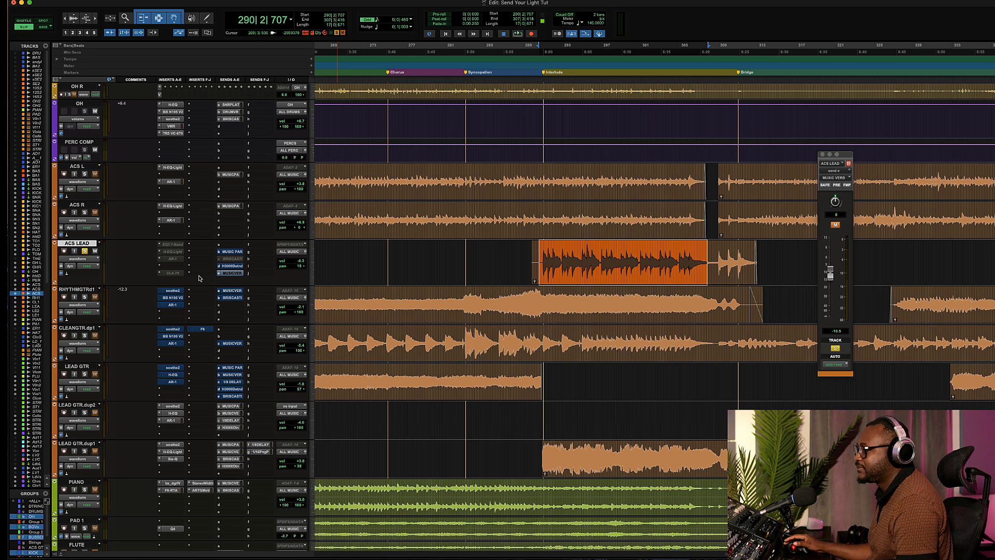
{"action": "key", "text": "space"}
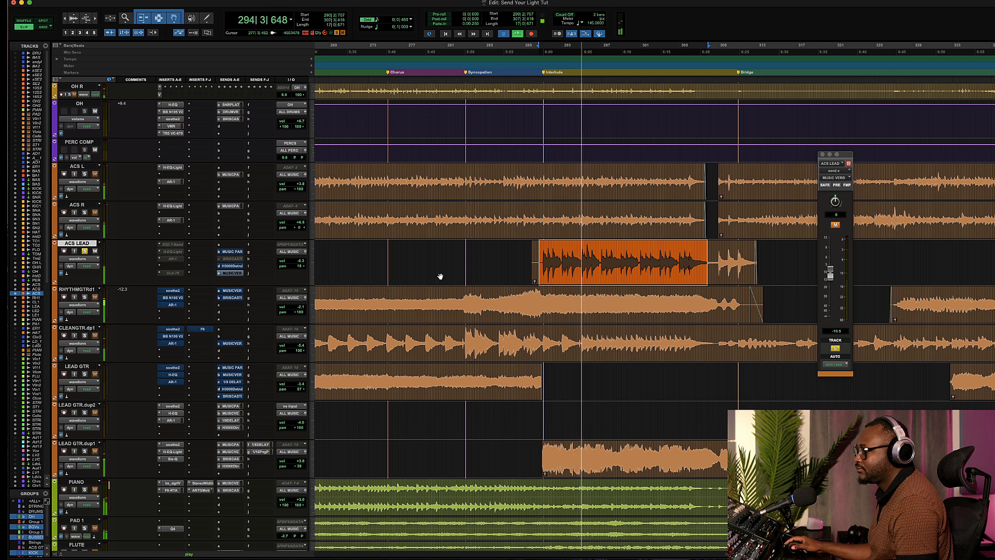
{"action": "key", "text": "space"}
Select the opening beats of the ACS LEAD clip and audition that selection
{"action": "left_click_drag", "start_coordinate": [581, 260], "coordinate": [541, 263]}
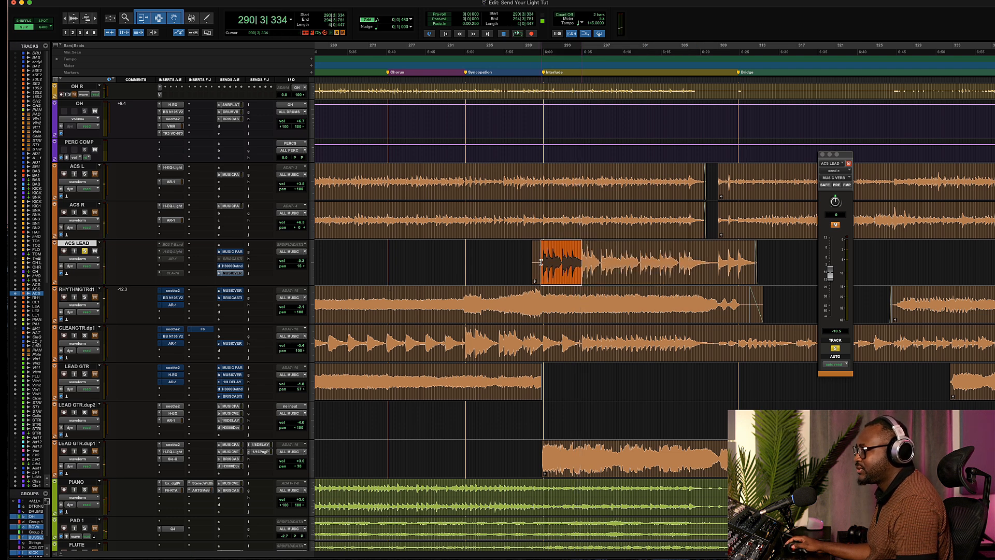
{"action": "key", "text": "space"}
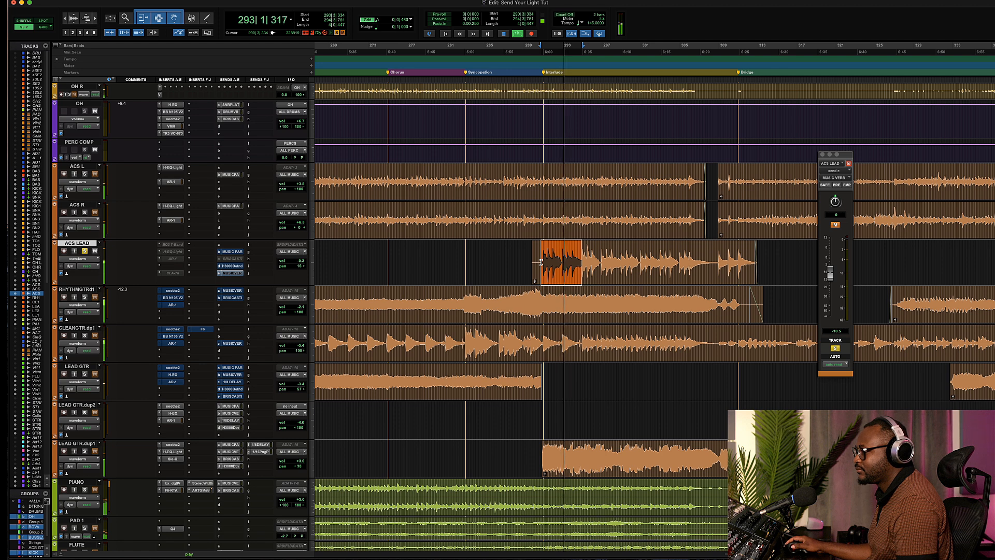
{"action": "key", "text": "space"}
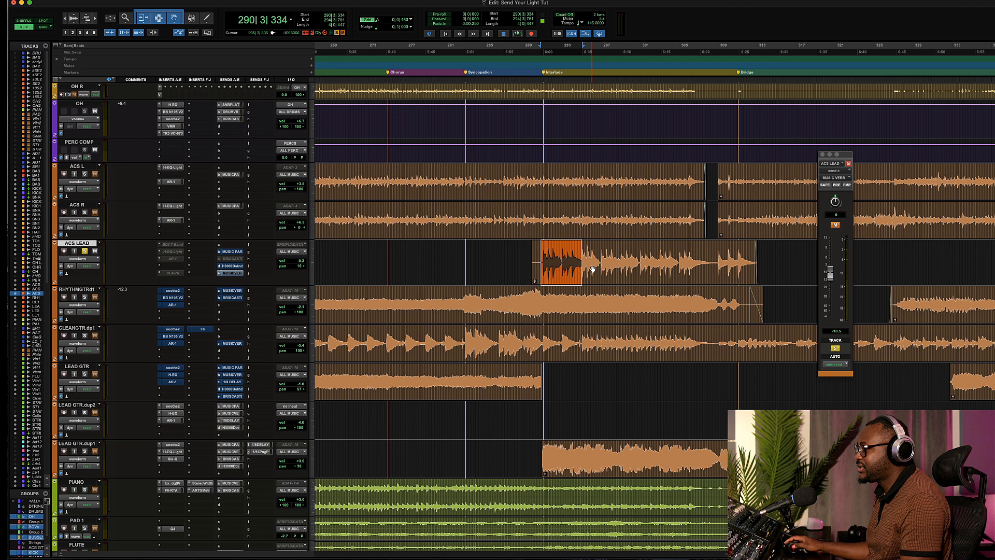
{"action": "left_click_drag", "start_coordinate": [595, 250], "coordinate": [542, 252]}
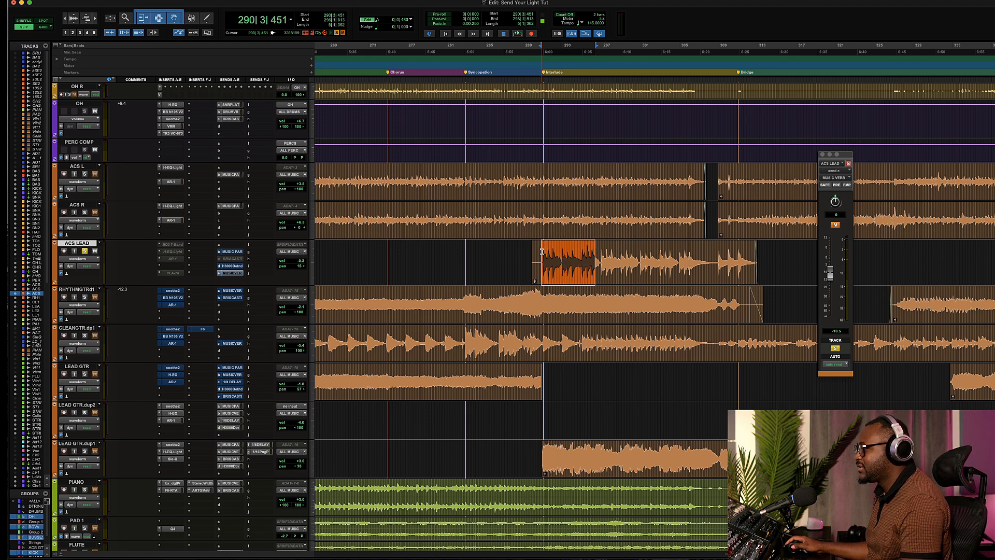
Insert the REQ 6 (mono) EQ plug-in on the ACS LEAD track
{"action": "left_click", "coordinate": [203, 247]}
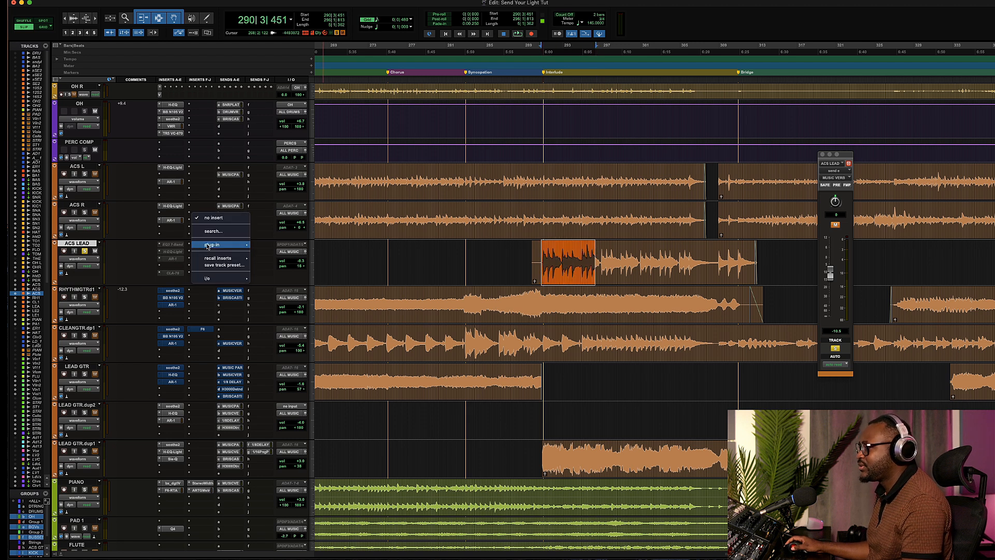
{"action": "mouse_move", "coordinate": [228, 245]}
{"action": "mouse_move", "coordinate": [287, 248]}
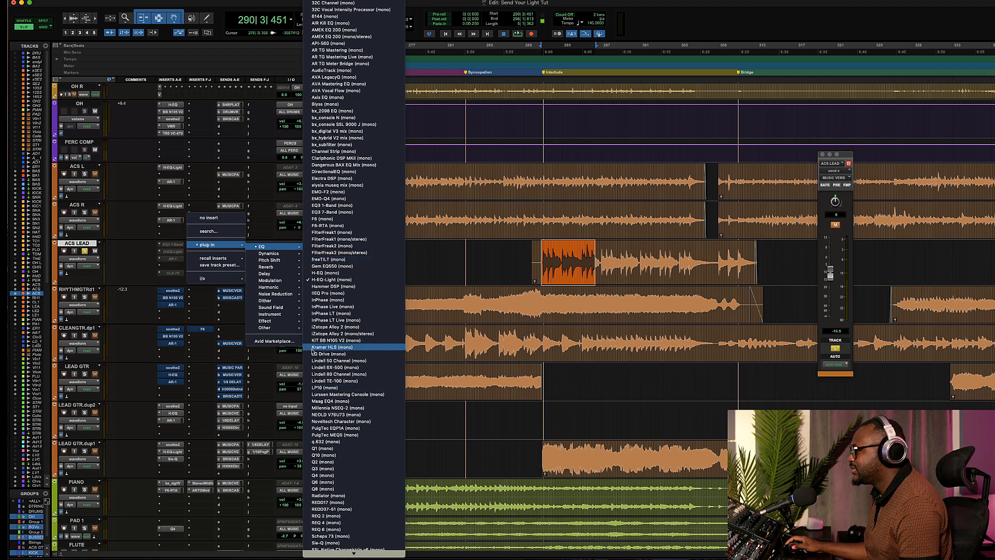
{"action": "scroll", "coordinate": [323, 500], "scroll_direction": "down", "scroll_amount": 5}
{"action": "scroll", "coordinate": [324, 500], "scroll_direction": "down", "scroll_amount": 3}
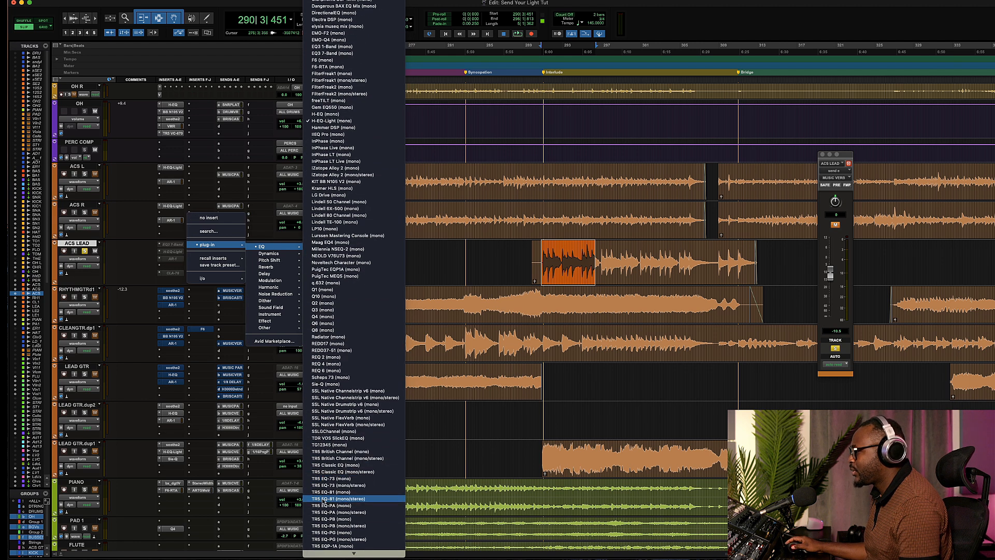
{"action": "scroll", "coordinate": [335, 355], "scroll_direction": "down", "scroll_amount": 3}
{"action": "left_click", "coordinate": [353, 353]}
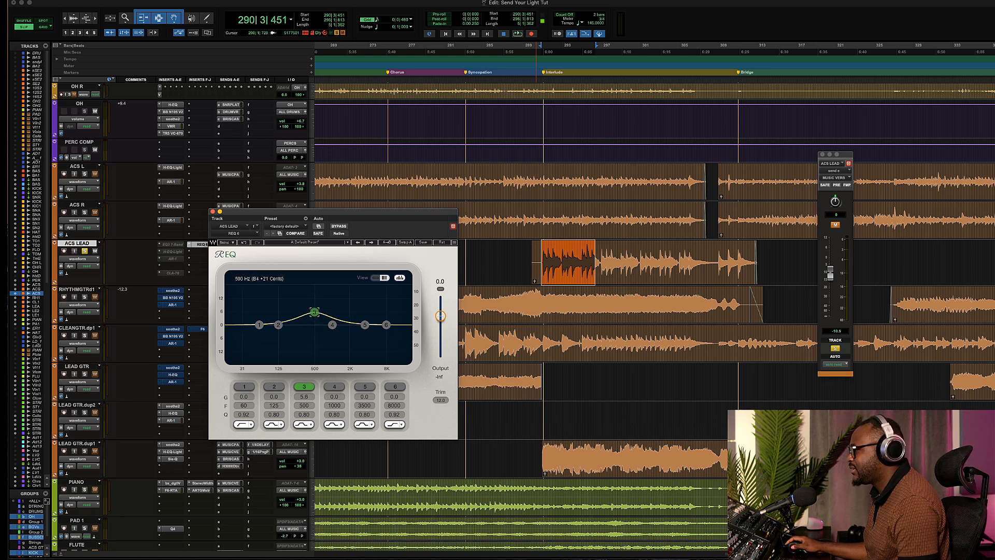
Start playback and boost EQ band 3 to about 7.9 dB near 1160 Hz to sweep for harsh frequencies
{"action": "key", "text": "space"}
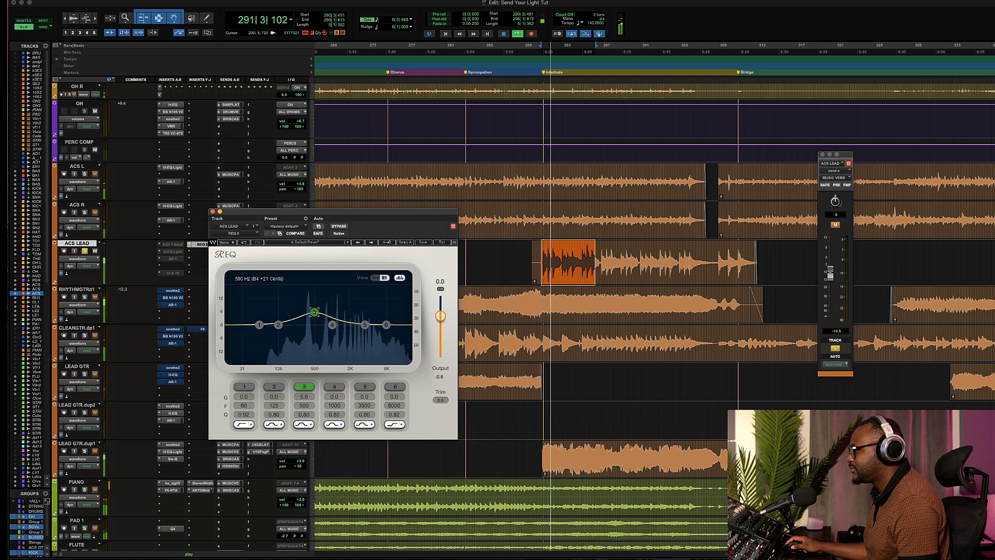
{"action": "left_click", "coordinate": [400, 278]}
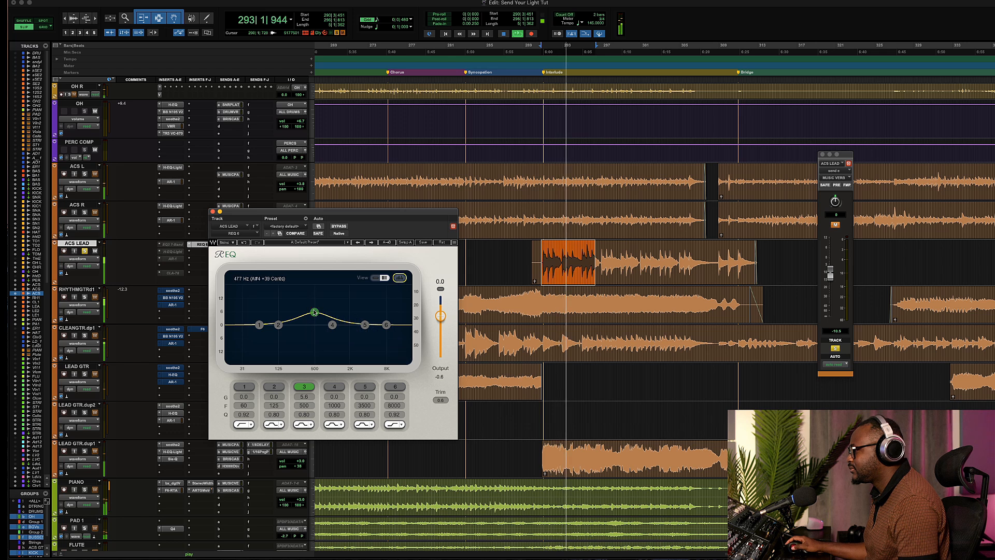
{"action": "left_click_drag", "start_coordinate": [314, 312], "coordinate": [315, 312]}
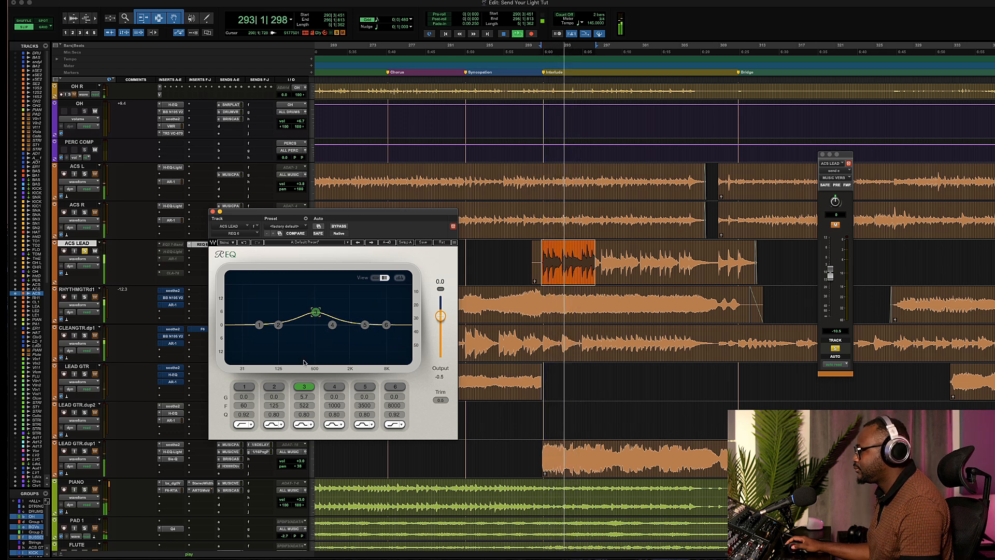
{"action": "left_click_drag", "start_coordinate": [309, 313], "coordinate": [335, 307]}
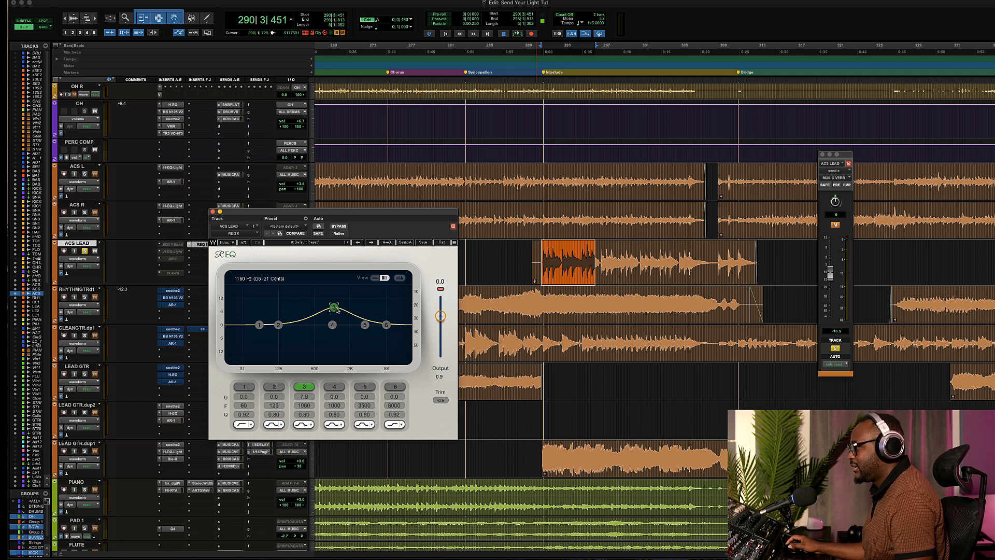
Set band 3 to a cut of -8.0 dB at 1023 Hz with a Q of 1.93
{"action": "key", "text": "space"}
{"action": "left_click_drag", "start_coordinate": [336, 310], "coordinate": [330, 332]}
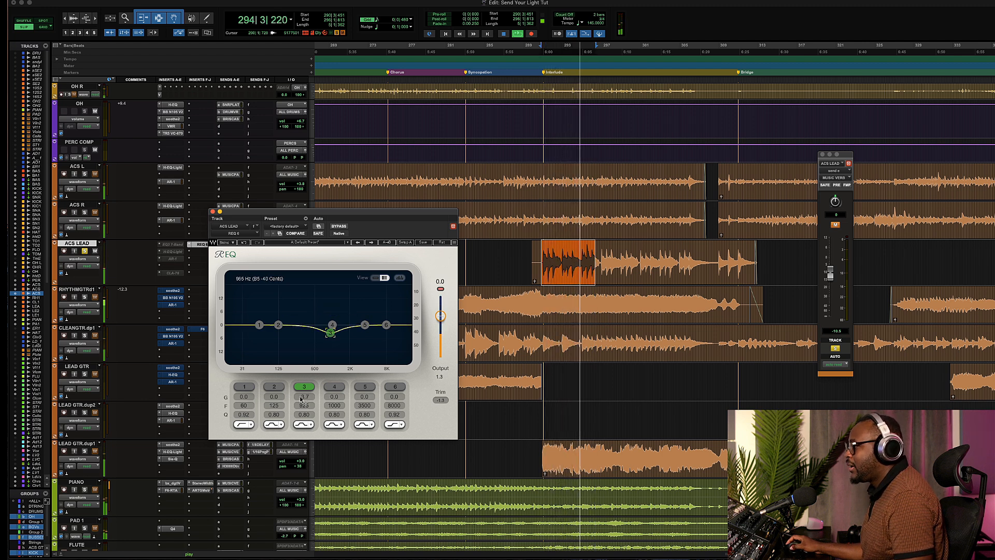
{"action": "left_click_drag", "start_coordinate": [304, 415], "coordinate": [305, 407]}
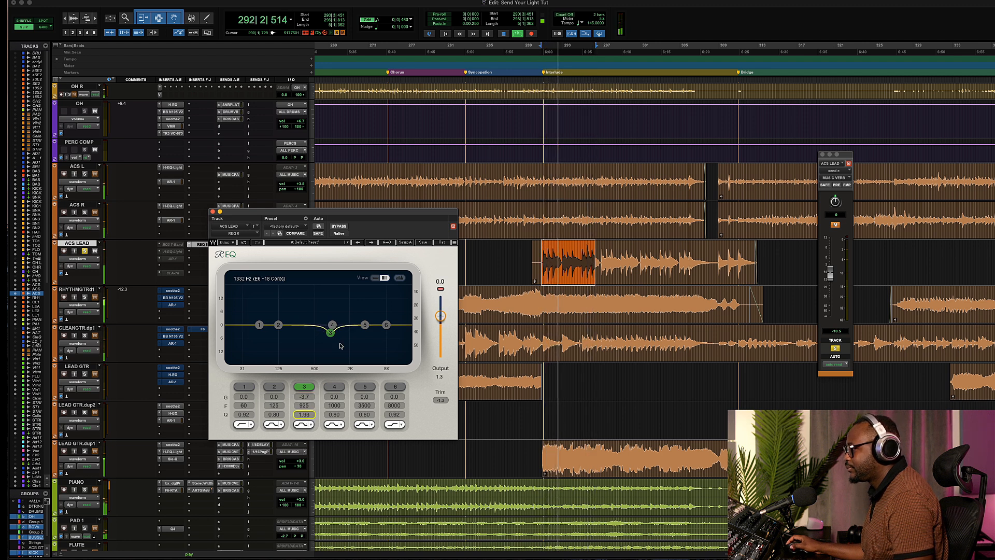
{"action": "left_click_drag", "start_coordinate": [330, 332], "coordinate": [333, 301]}
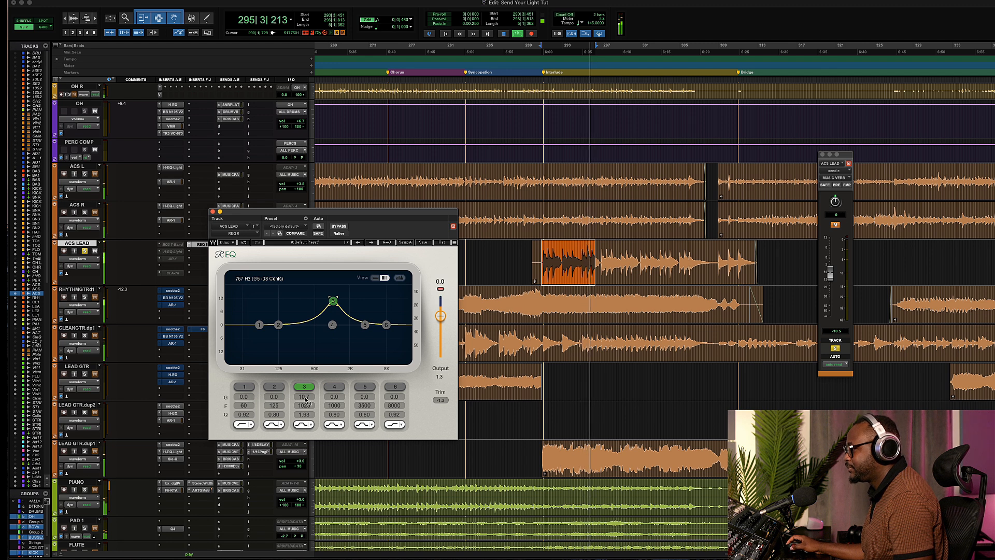
{"action": "left_click_drag", "start_coordinate": [305, 397], "coordinate": [304, 431]}
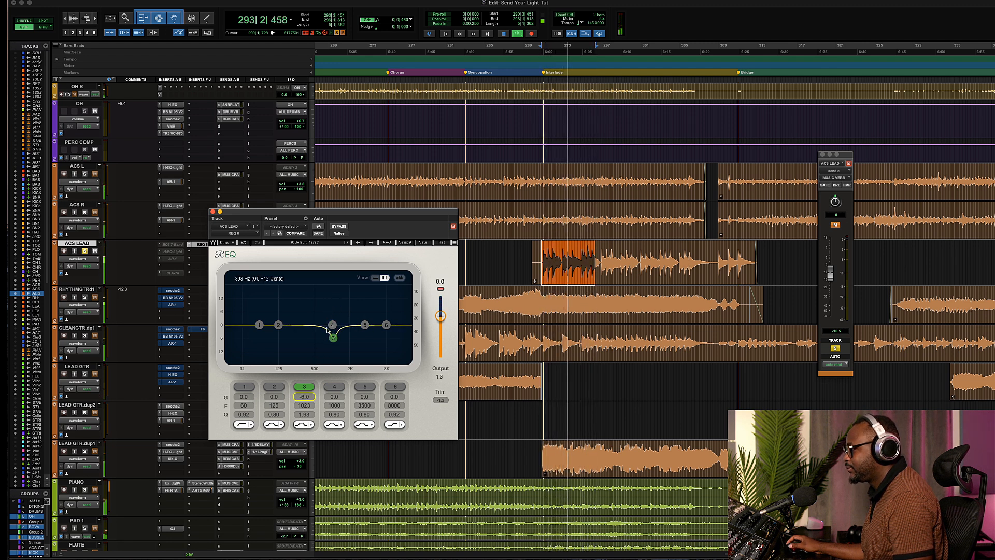
Bypass and re-enable the EQ to compare the cut during playback
{"action": "left_click", "coordinate": [338, 226]}
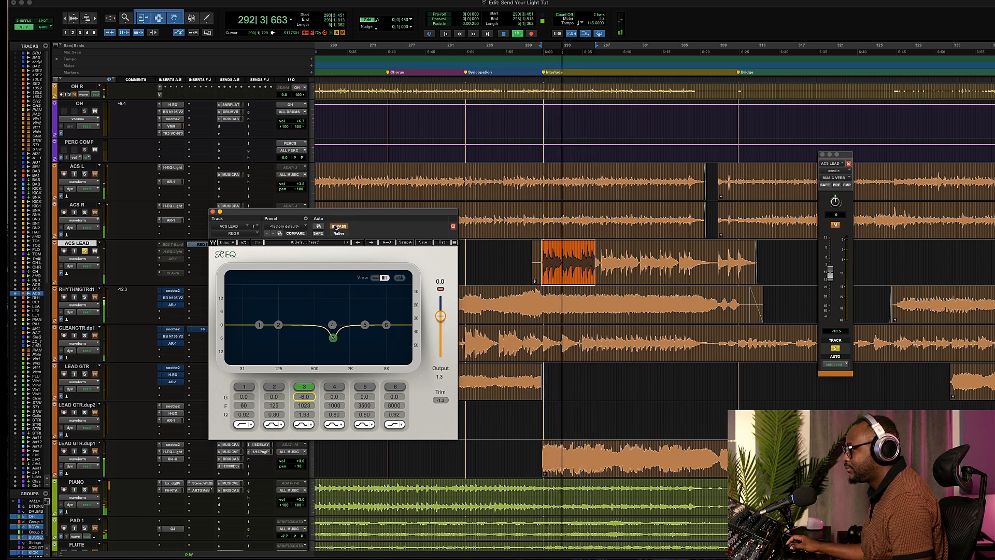
{"action": "left_click", "coordinate": [337, 226]}
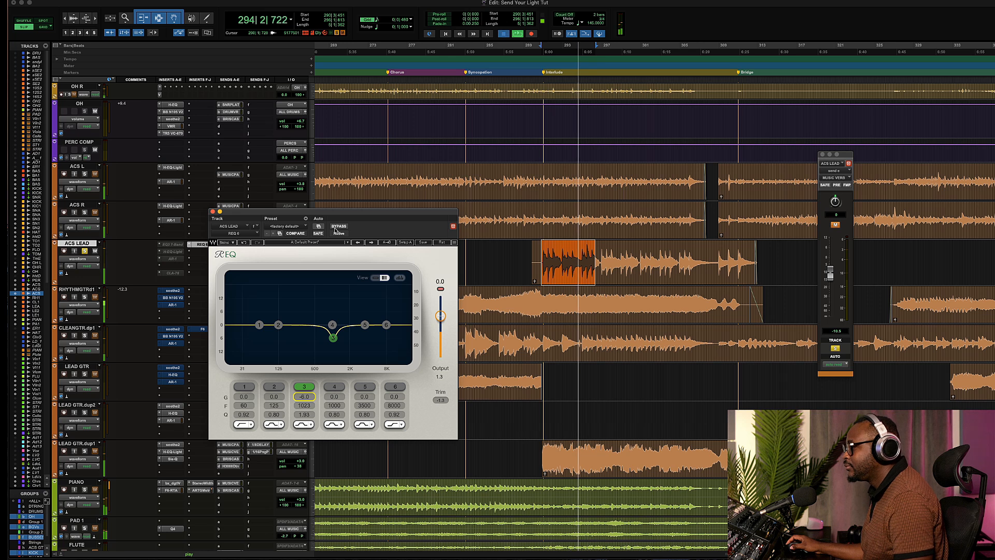
{"action": "key", "text": "space"}
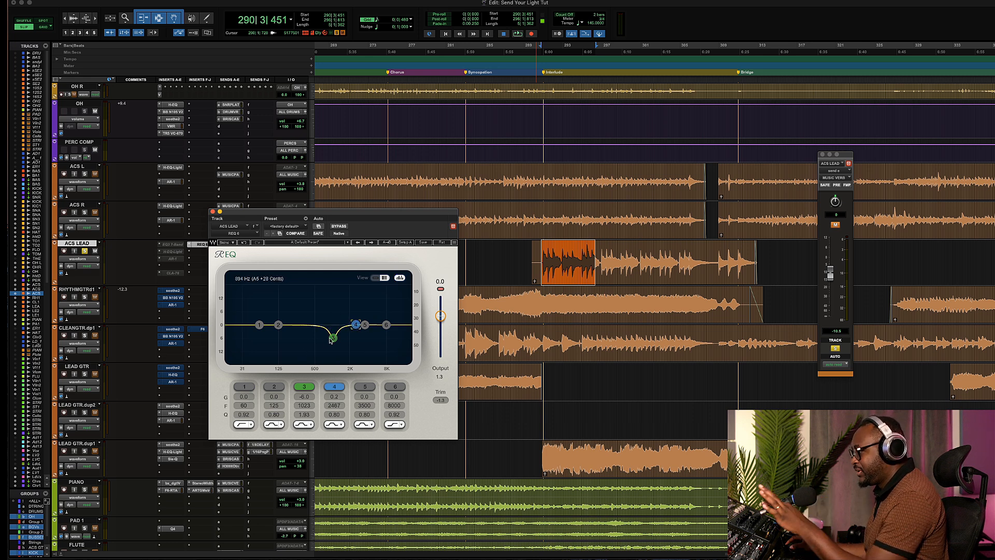
{"action": "key", "text": "space"}
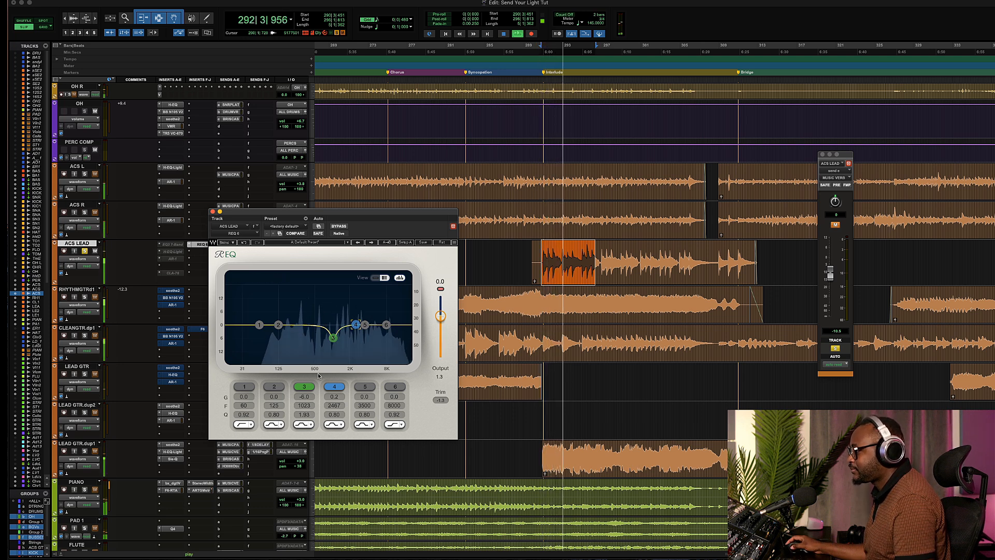
Switch band 3 off and back on while playing to compare the cut
{"action": "left_click", "coordinate": [305, 387]}
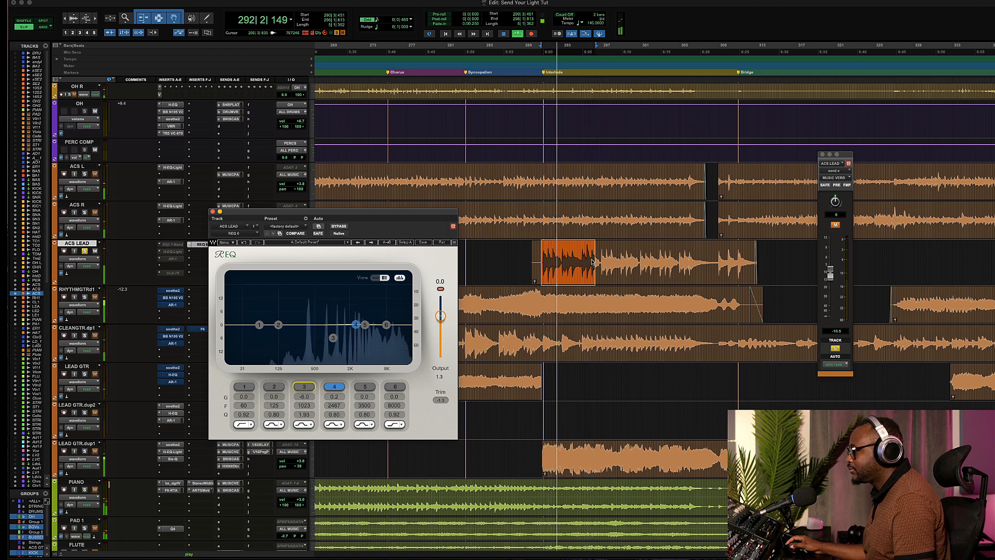
{"action": "key", "text": "space"}
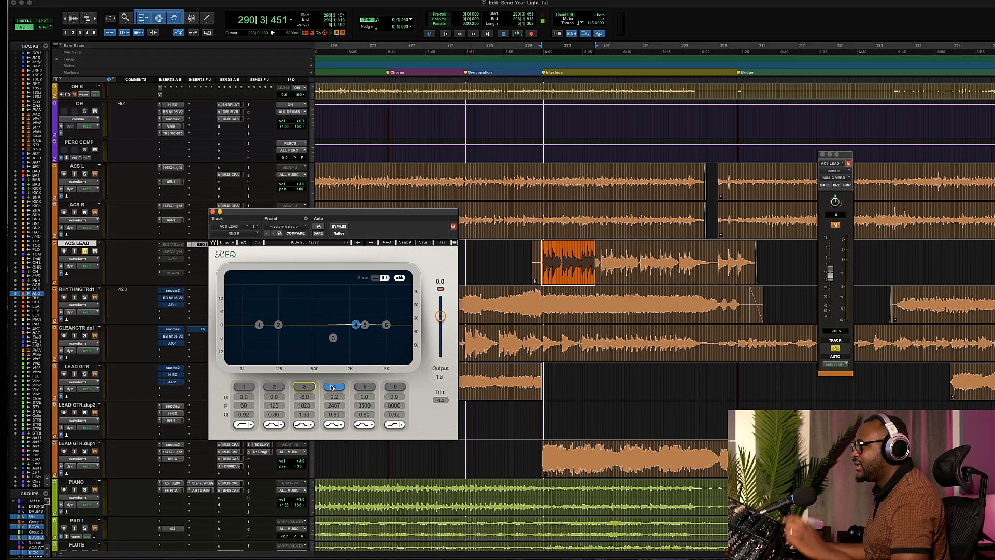
{"action": "key", "text": "space"}
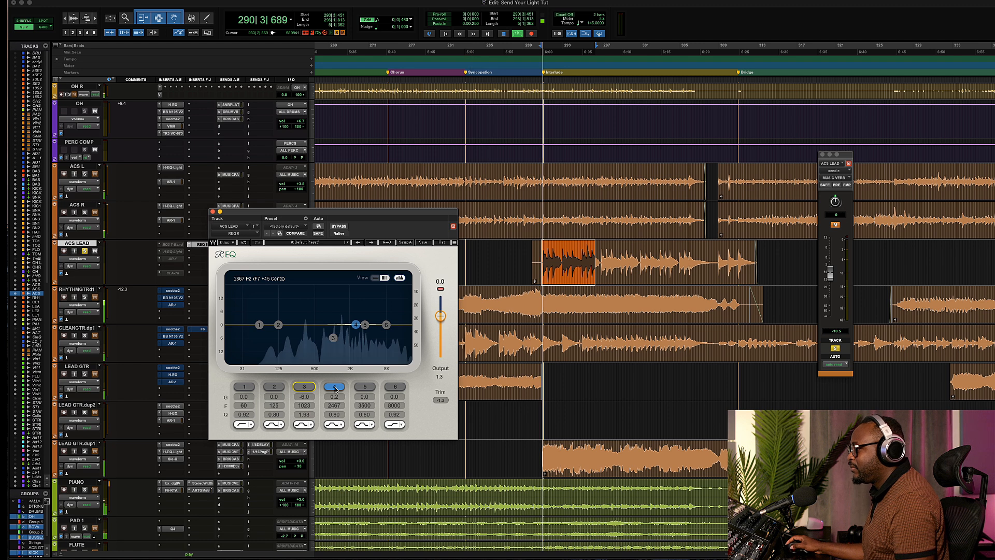
{"action": "left_click", "coordinate": [304, 387]}
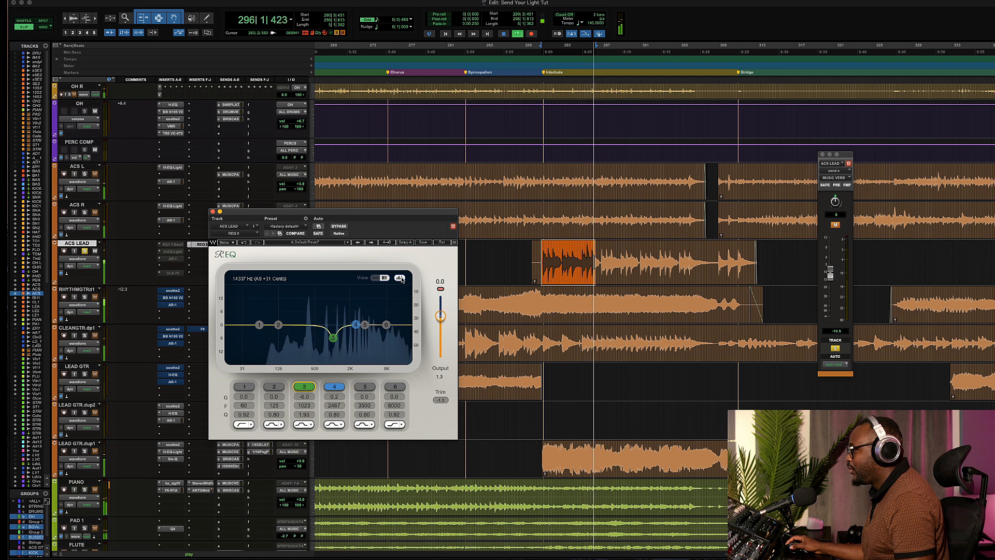
Raise band 2 to about 3.3 dB at 341 Hz during playback
{"action": "key", "text": "space"}
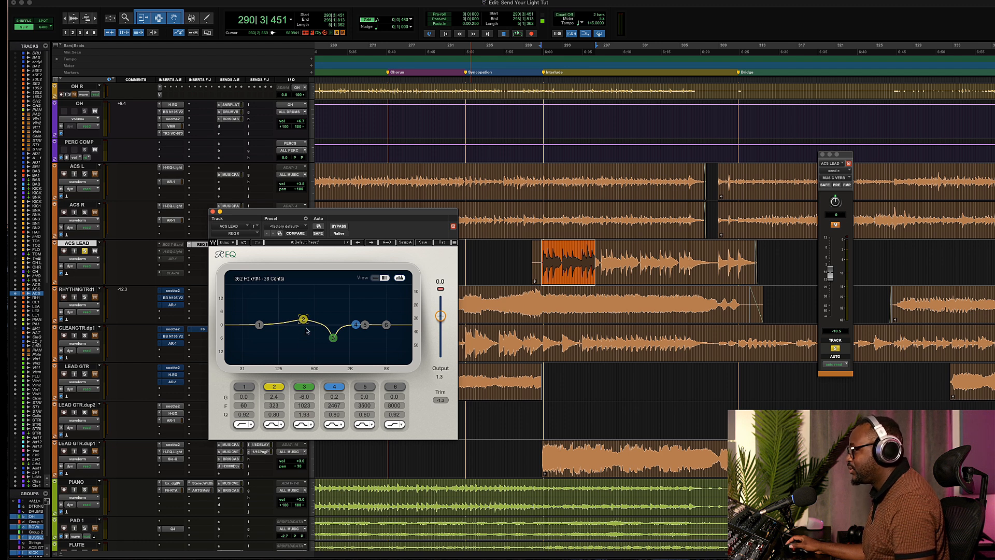
{"action": "key", "text": "space"}
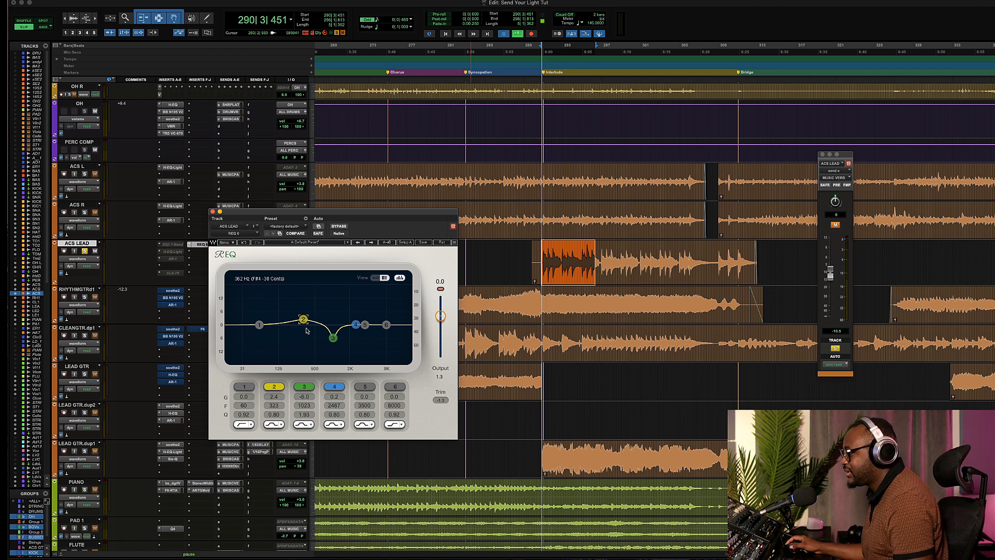
{"action": "left_click_drag", "start_coordinate": [304, 320], "coordinate": [305, 317]}
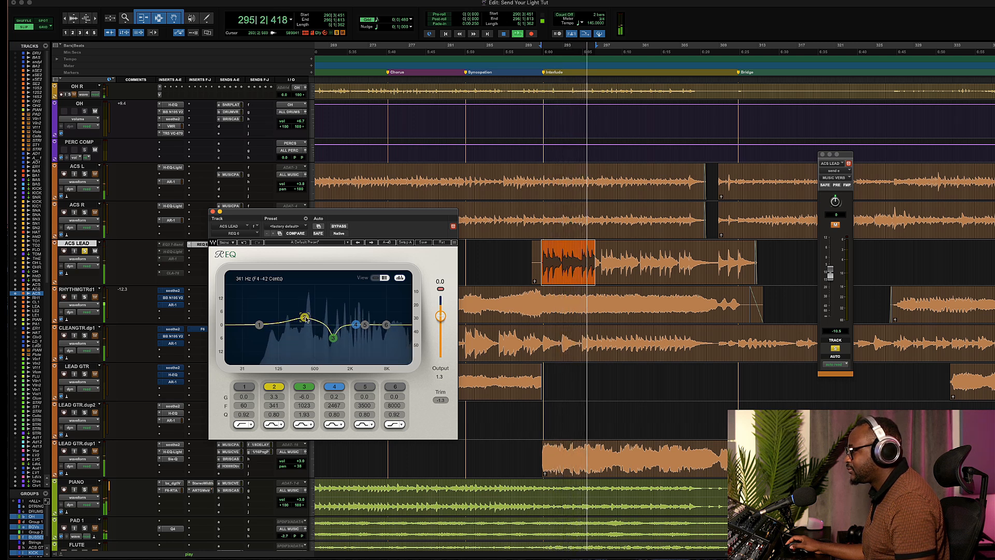
{"action": "left_click", "coordinate": [400, 277]}
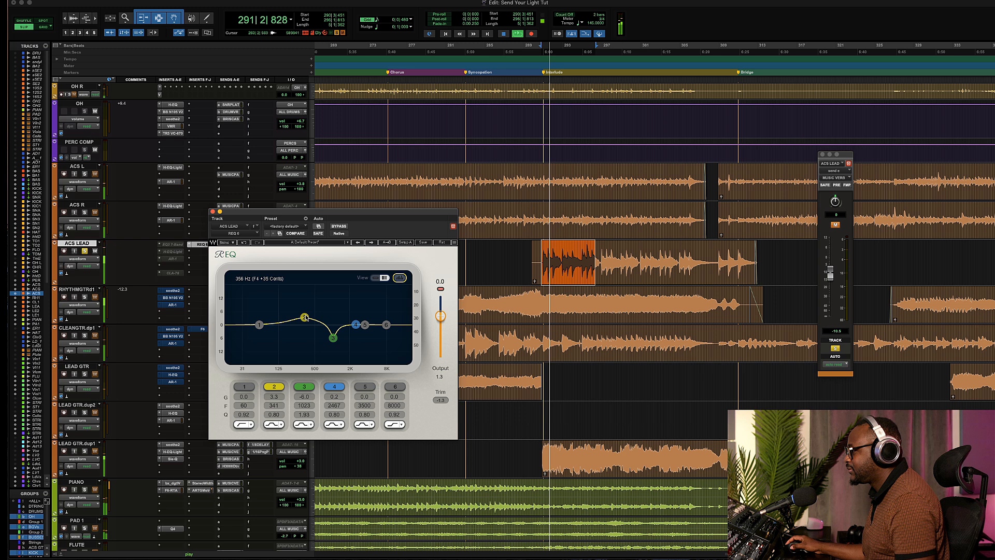
Compare the EQ with bypass and nudge band 2 to 3.2 dB at 343 Hz
{"action": "left_click", "coordinate": [339, 226]}
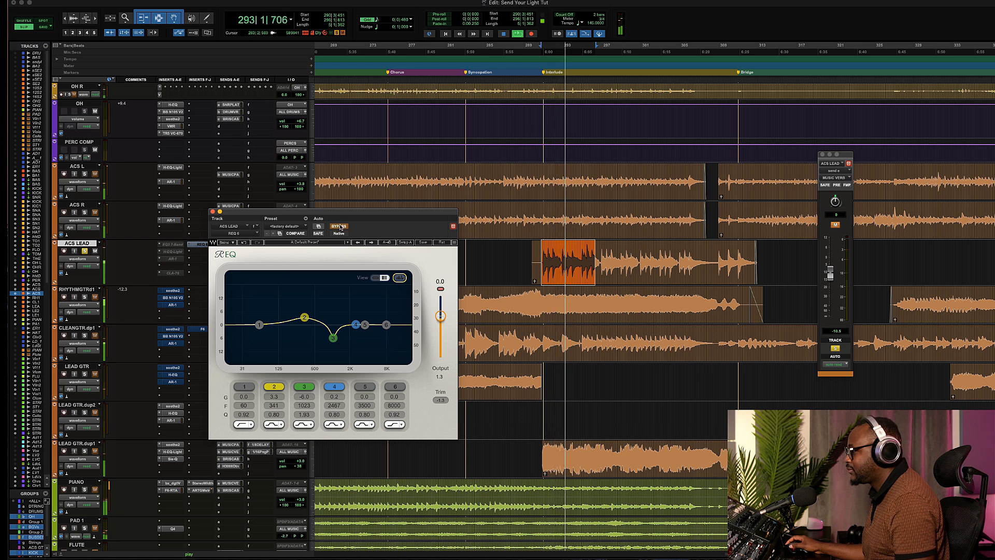
{"action": "left_click", "coordinate": [339, 227]}
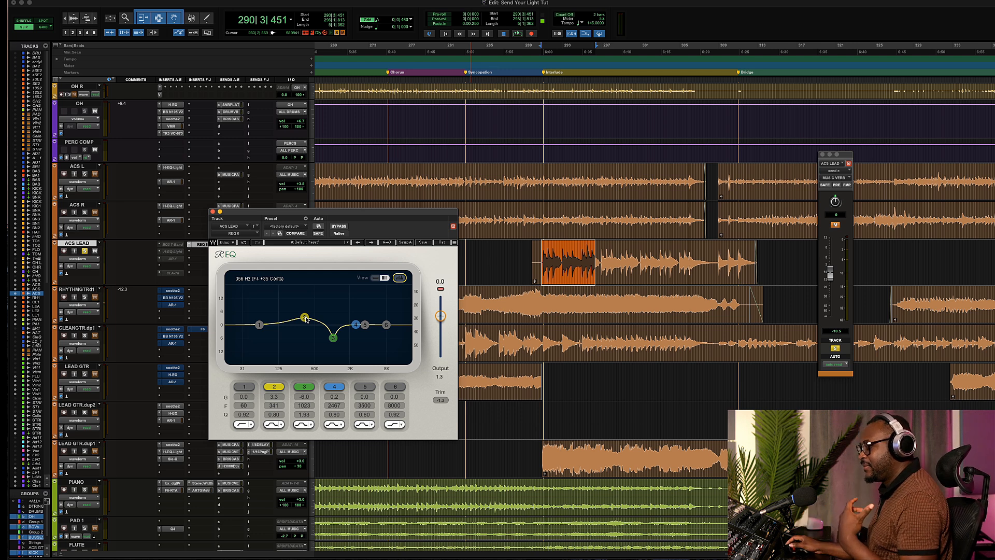
{"action": "left_click_drag", "start_coordinate": [305, 318], "coordinate": [305, 317]}
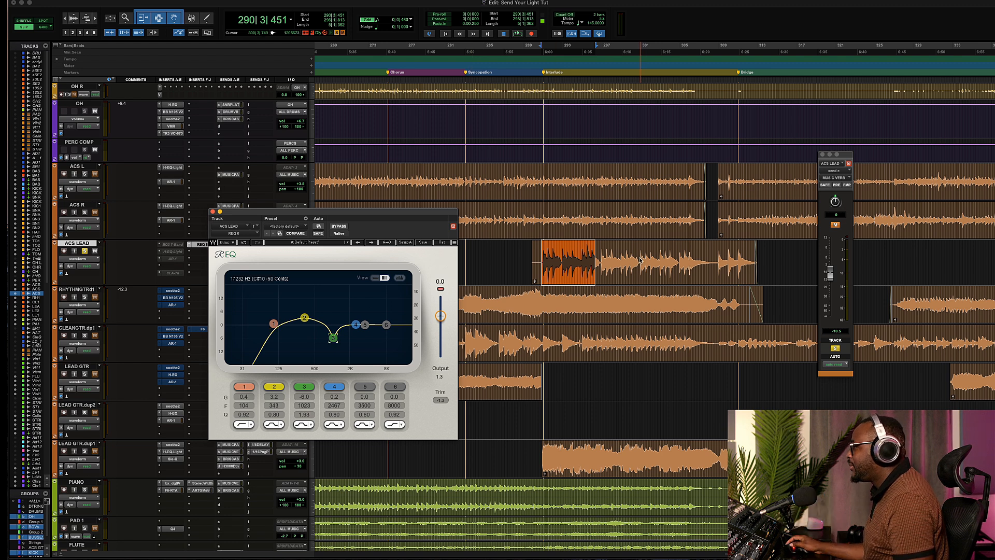
Select a longer section of the ACS LEAD clip and play it back
{"action": "left_click_drag", "start_coordinate": [640, 261], "coordinate": [566, 270]}
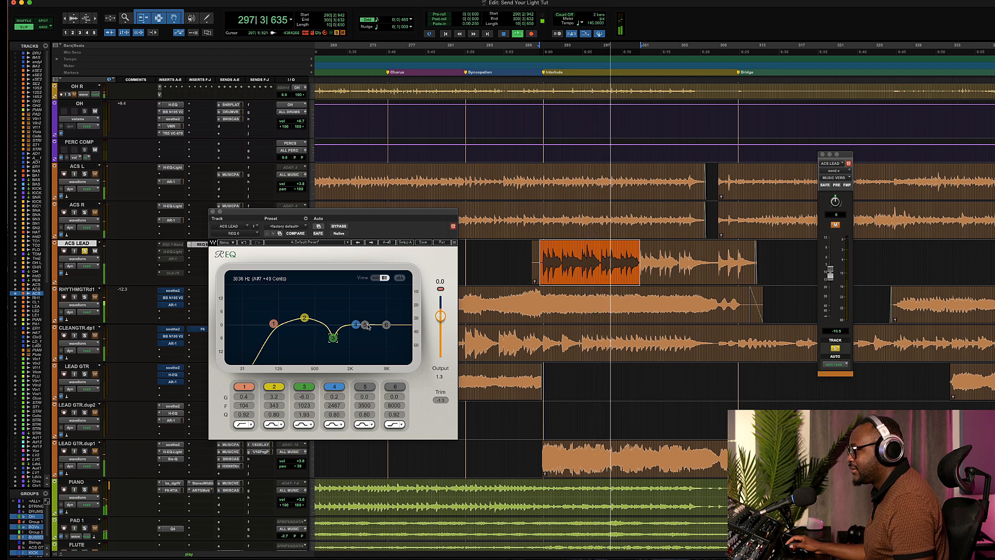
{"action": "key", "text": "space"}
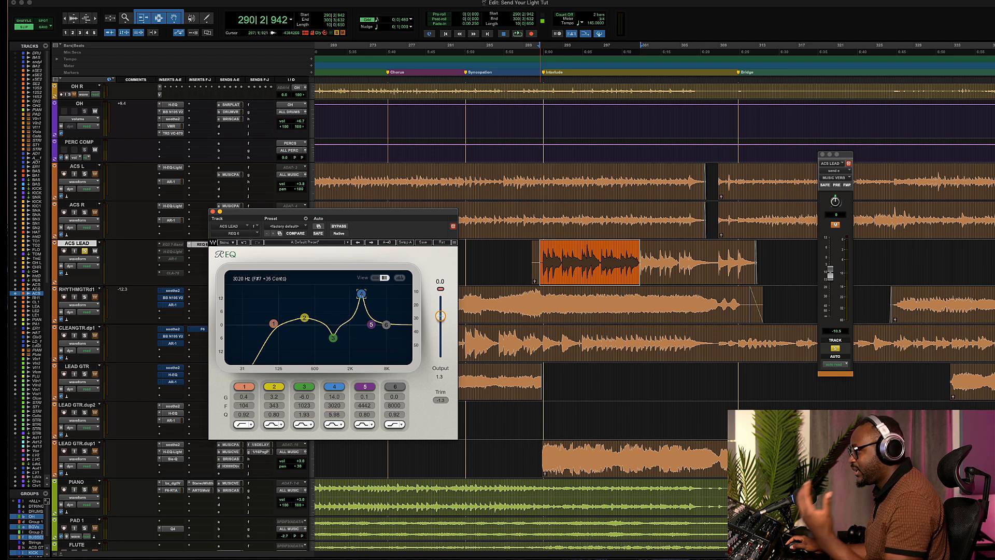
Lower the REQ 6 band 4 boost to about 8.9 dB at 2613 Hz while playing the clip
{"action": "mouse_move", "coordinate": [362, 294]}
{"action": "left_mouse_down"}
{"action": "mouse_move", "coordinate": [354, 353]}
{"action": "mouse_move", "coordinate": [358, 309]}
{"action": "left_mouse_up"}
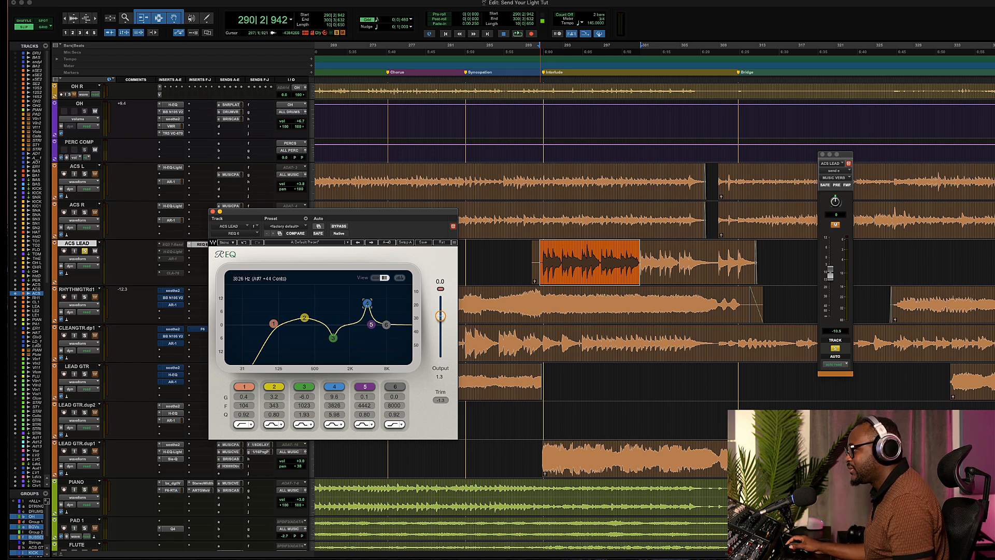
{"action": "key", "text": "space"}
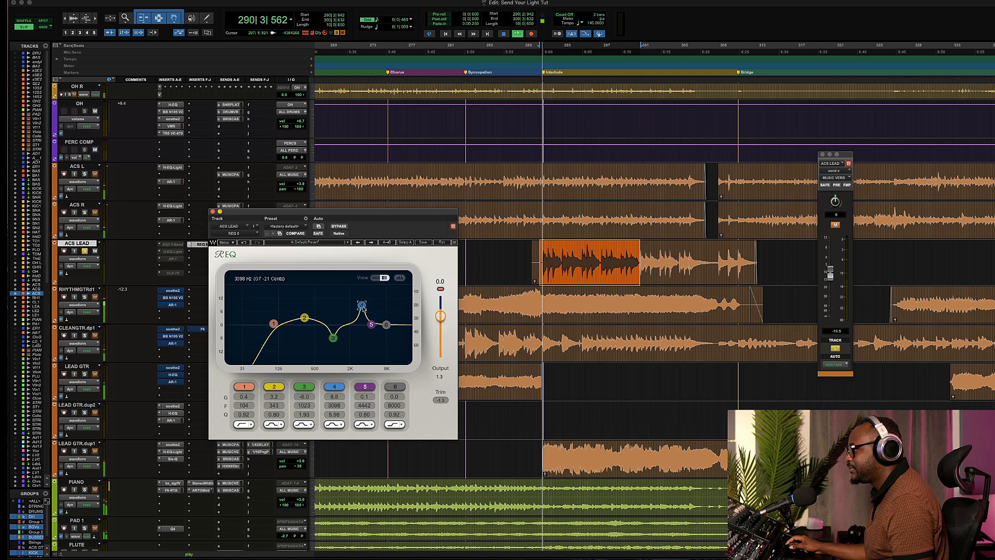
{"action": "mouse_move", "coordinate": [362, 305]}
{"action": "left_mouse_down"}
{"action": "mouse_move", "coordinate": [346, 305]}
{"action": "mouse_move", "coordinate": [376, 305]}
{"action": "mouse_move", "coordinate": [358, 305]}
{"action": "left_mouse_up"}
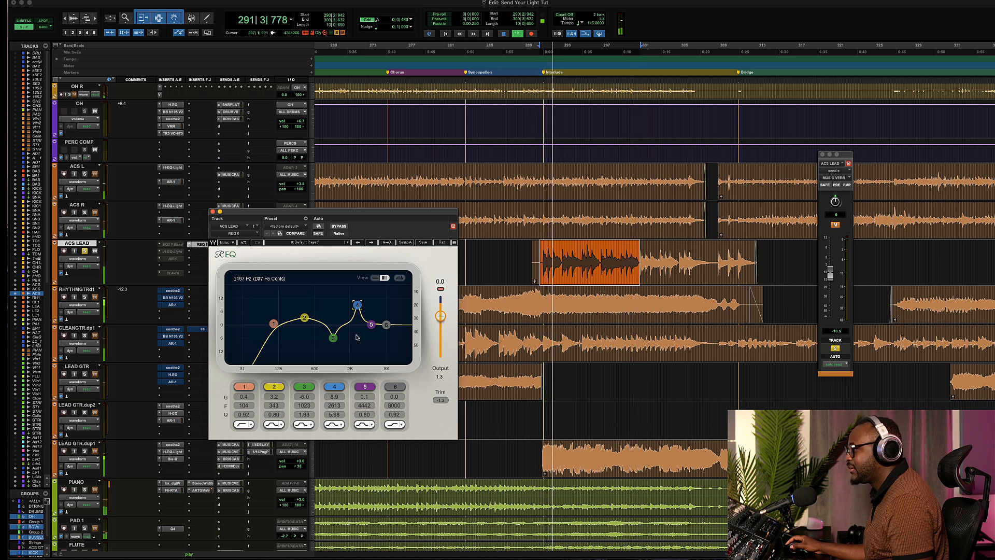
Show the spectrum analyzer, toggle band 4 off and on, and pull it down into a cut of about -6 dB
{"action": "left_click", "coordinate": [400, 278]}
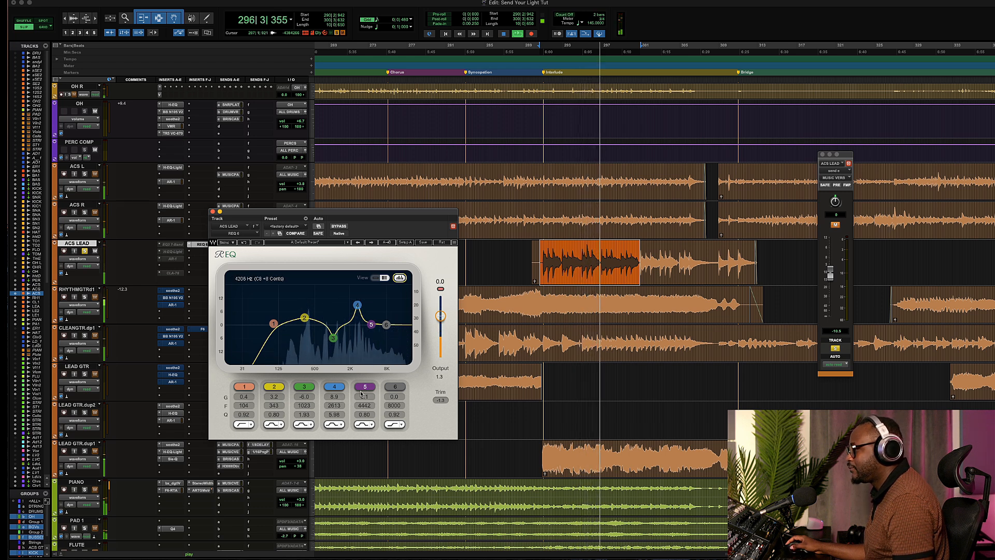
{"action": "left_click", "coordinate": [333, 388]}
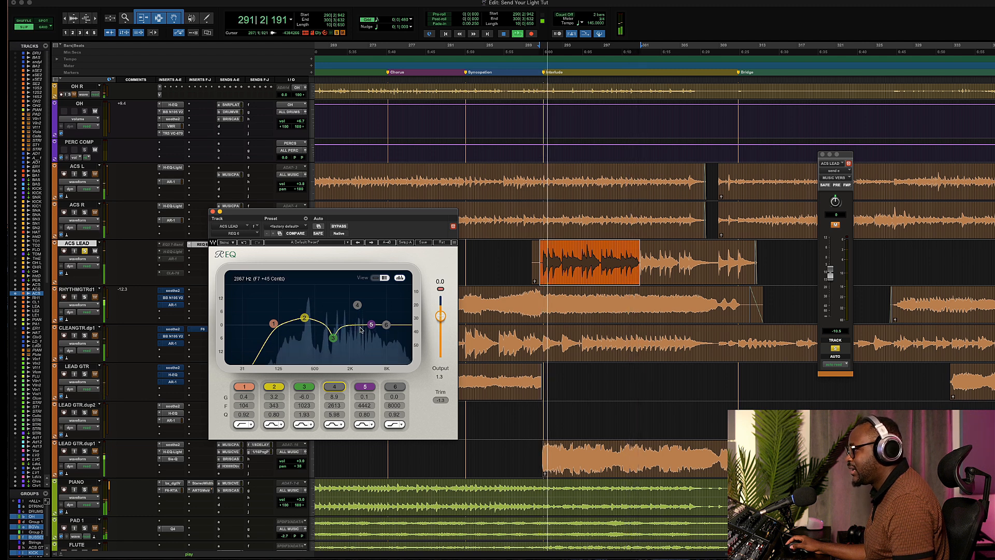
{"action": "left_click", "coordinate": [334, 386]}
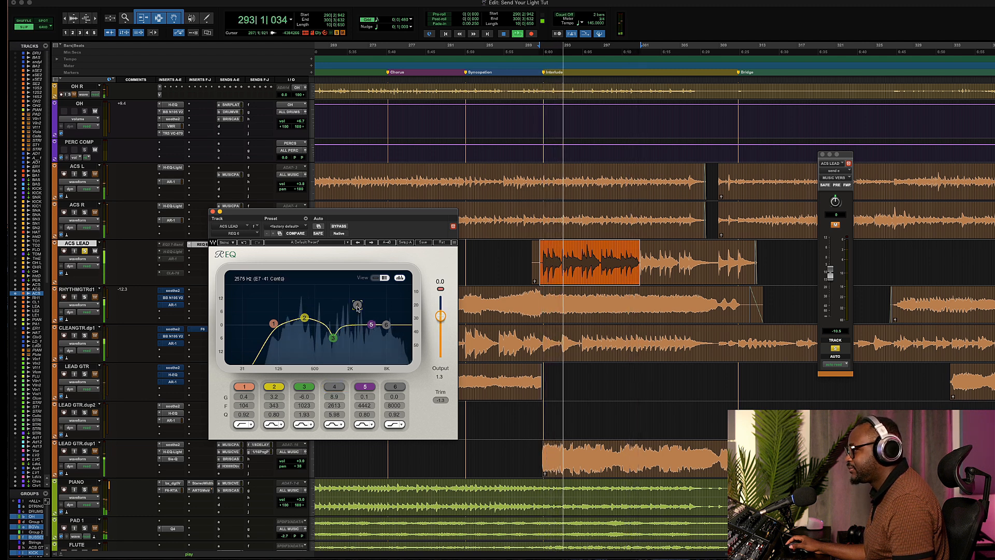
{"action": "left_click_drag", "start_coordinate": [337, 398], "coordinate": [338, 422]}
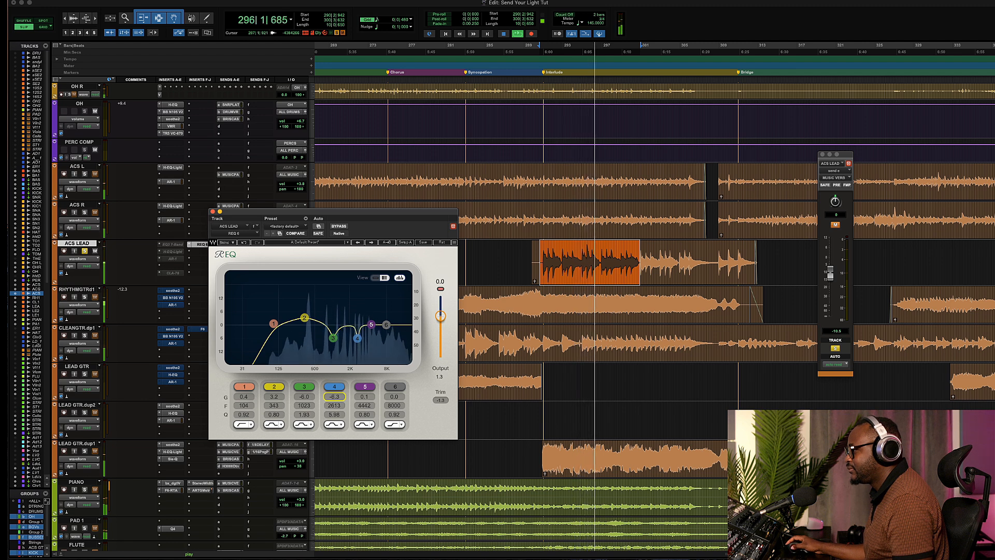
{"action": "key", "text": "space"}
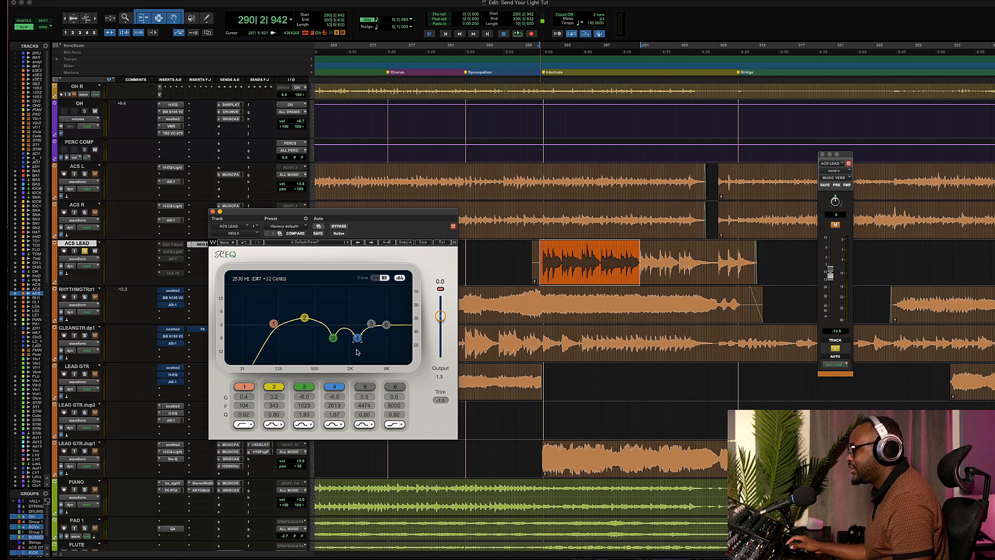
Play the clip and switch the REQ 6 bypass on and off to compare the EQ
{"action": "key", "text": "space"}
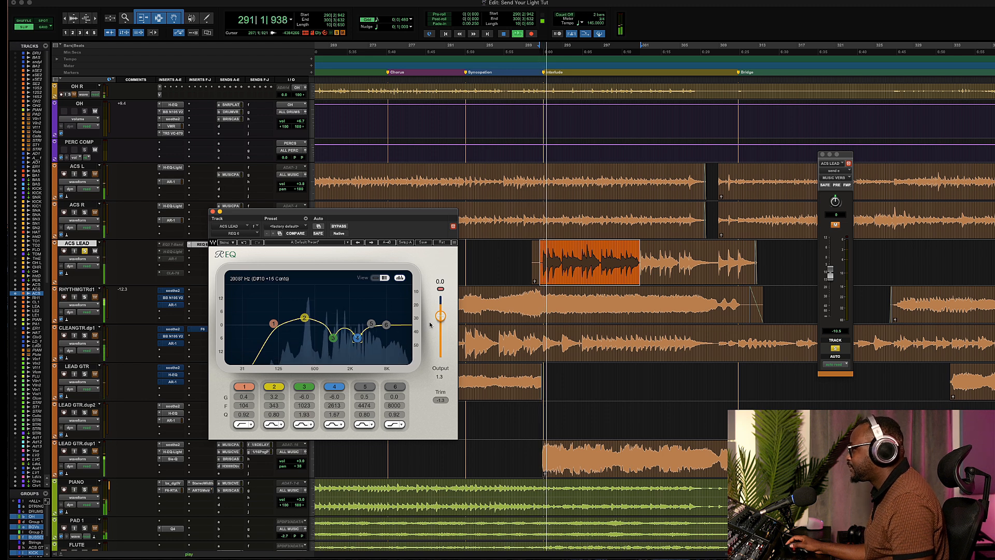
{"action": "left_click", "coordinate": [339, 227]}
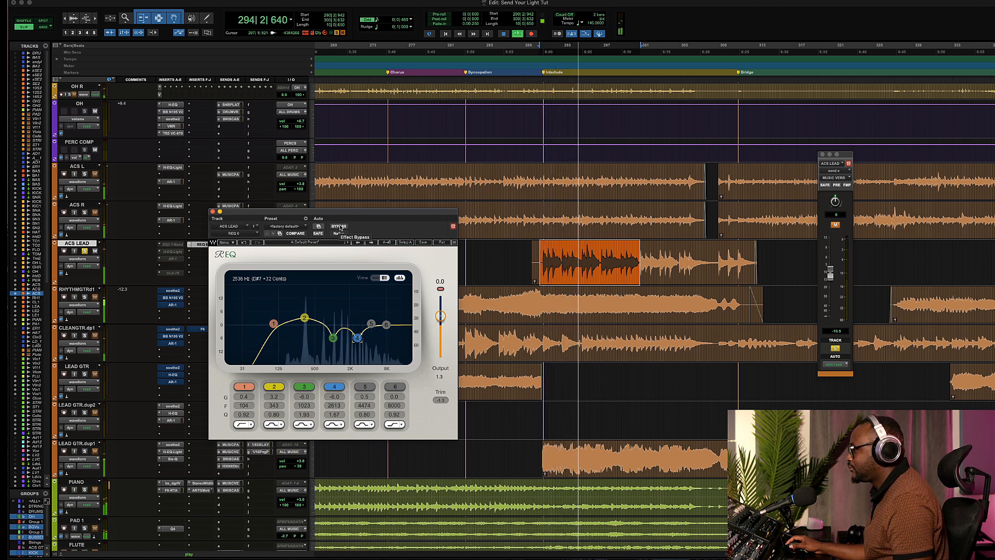
{"action": "left_click", "coordinate": [339, 227]}
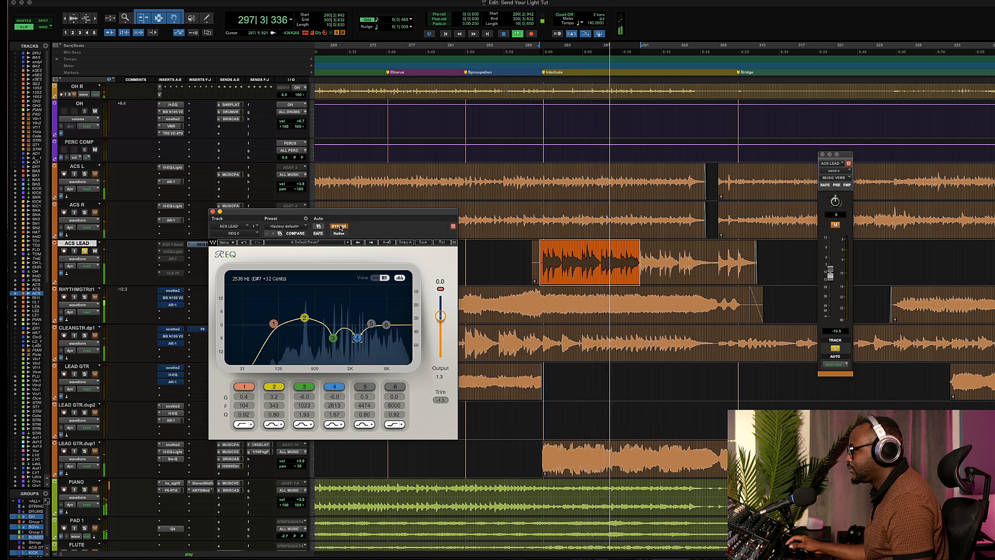
{"action": "left_click", "coordinate": [339, 227]}
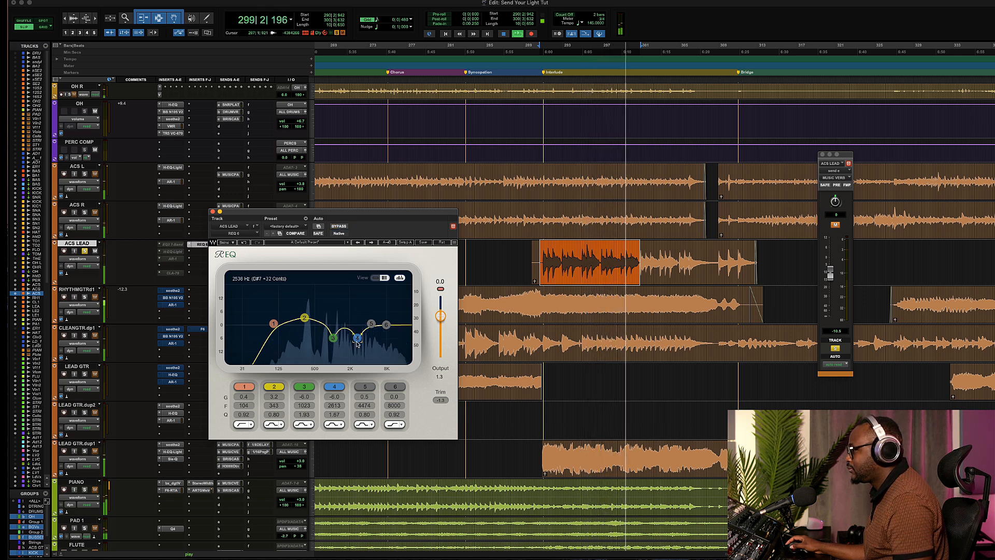
Refine the band 4 cut to -5.6 dB at 2733 Hz during playback
{"action": "mouse_move", "coordinate": [357, 340]}
{"action": "left_mouse_down"}
{"action": "mouse_move", "coordinate": [362, 305]}
{"action": "mouse_move", "coordinate": [359, 336]}
{"action": "left_mouse_up"}
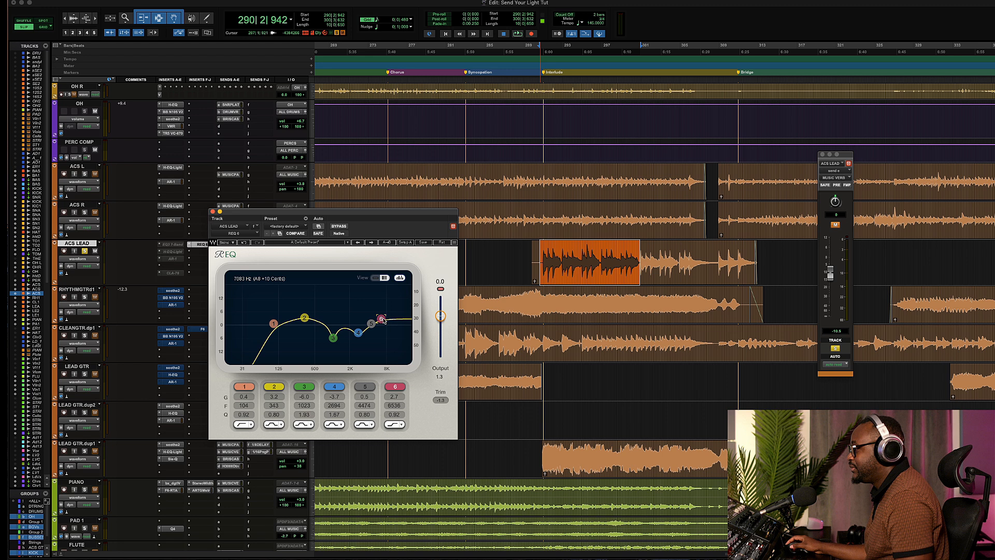
{"action": "key", "text": "space"}
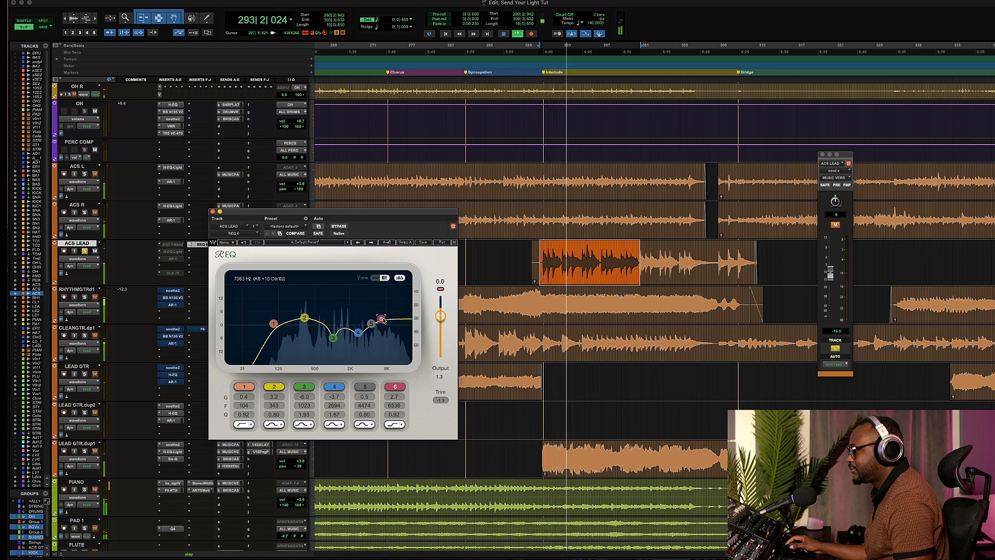
{"action": "left_click_drag", "start_coordinate": [383, 320], "coordinate": [358, 337]}
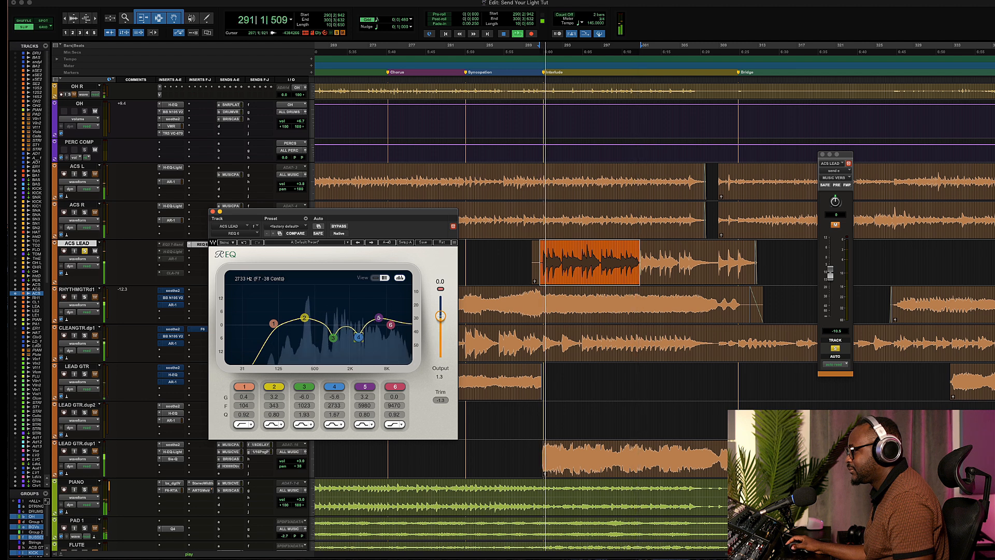
Compare the EQ with bypass during playback, then close the REQ 6 window
{"action": "left_click", "coordinate": [339, 226]}
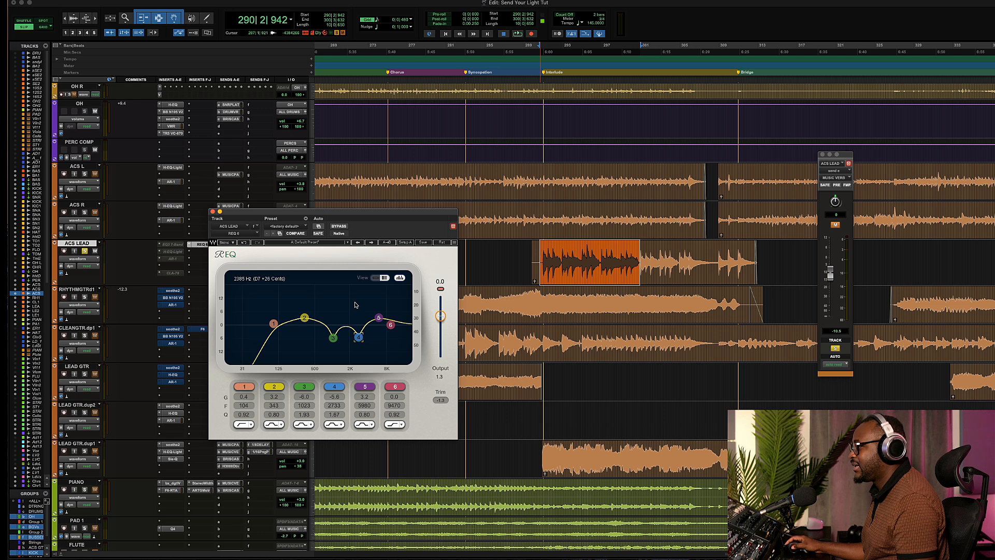
{"action": "key", "text": "space"}
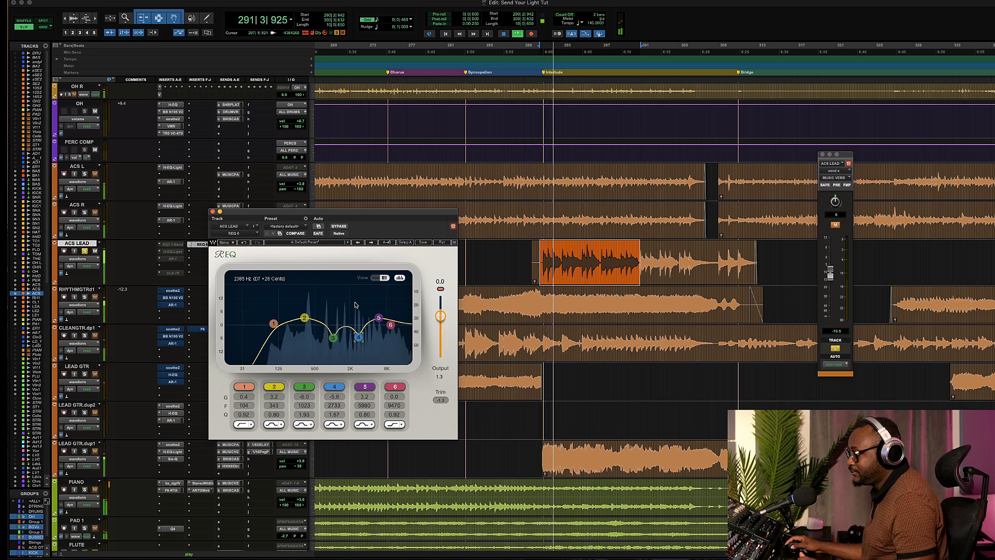
{"action": "left_click", "coordinate": [339, 227]}
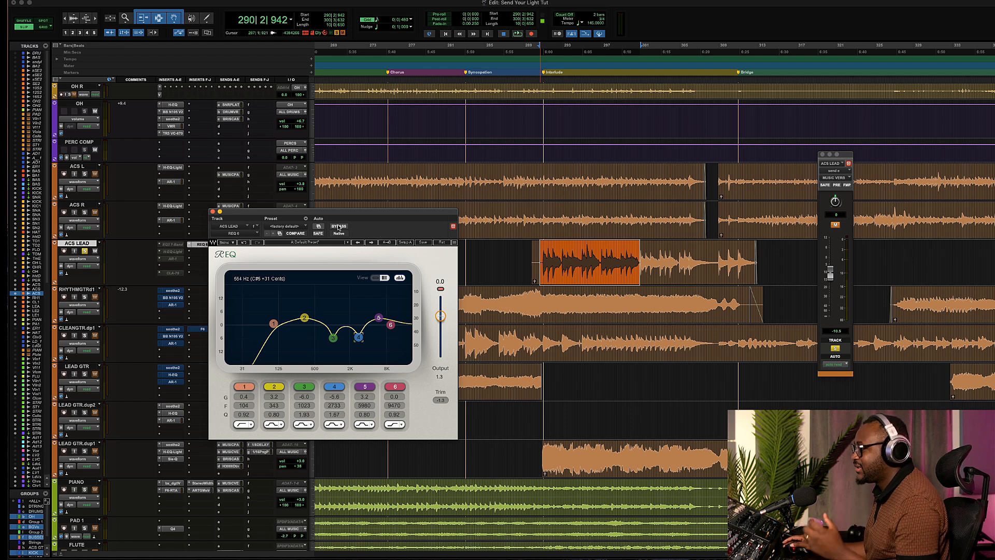
{"action": "left_click", "coordinate": [213, 212]}
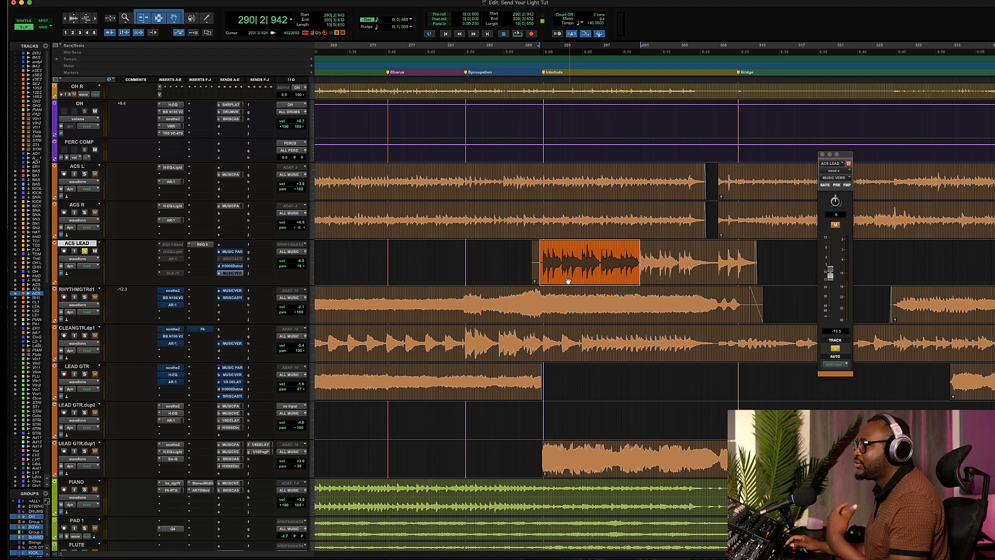
Insert the F6-RTA plug-in on the ACS LEAD track's next insert slot and move its window
{"action": "left_click", "coordinate": [201, 253]}
{"action": "mouse_move", "coordinate": [212, 252]}
{"action": "mouse_move", "coordinate": [269, 253]}
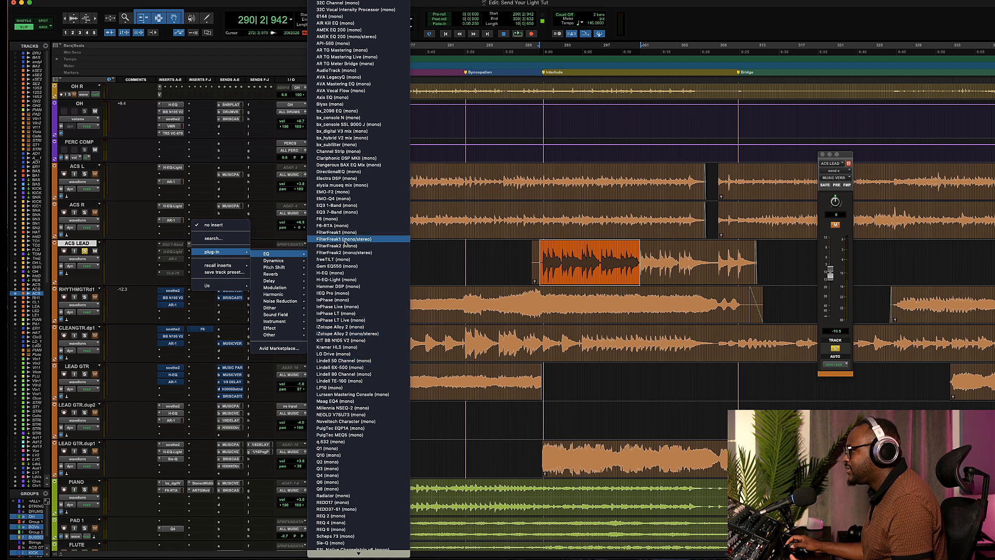
{"action": "left_click", "coordinate": [358, 230]}
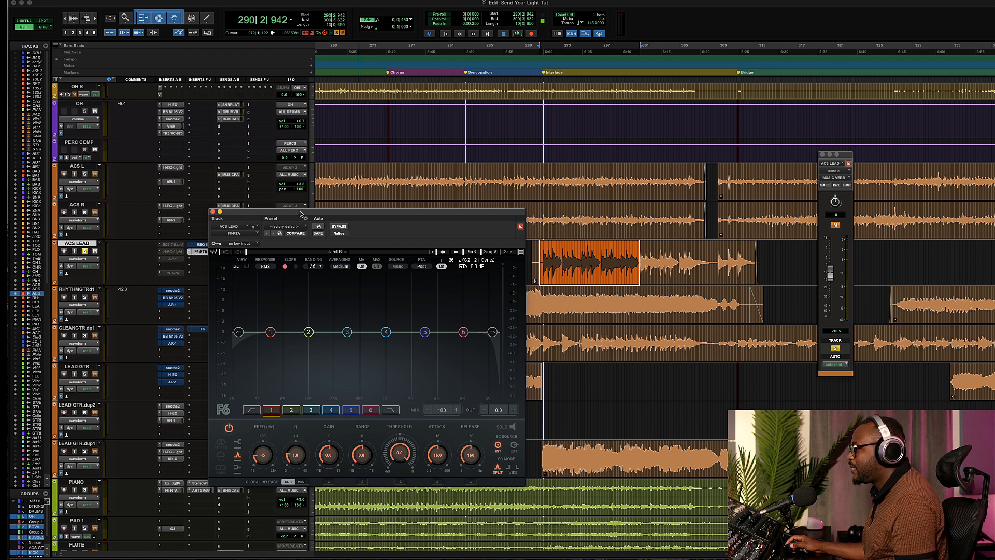
{"action": "left_click_drag", "start_coordinate": [301, 214], "coordinate": [394, 207]}
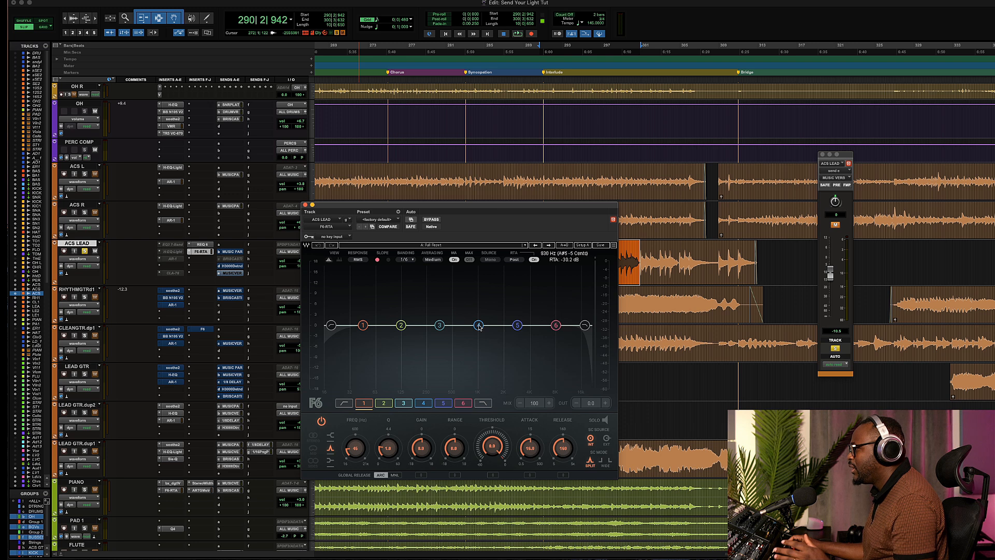
Shape F6 band 4 around 2.8 kHz into a dynamic cut, adjusting its threshold while playing back
{"action": "mouse_move", "coordinate": [480, 327]}
{"action": "left_mouse_down"}
{"action": "mouse_move", "coordinate": [480, 313]}
{"action": "mouse_move", "coordinate": [495, 320]}
{"action": "left_mouse_up"}
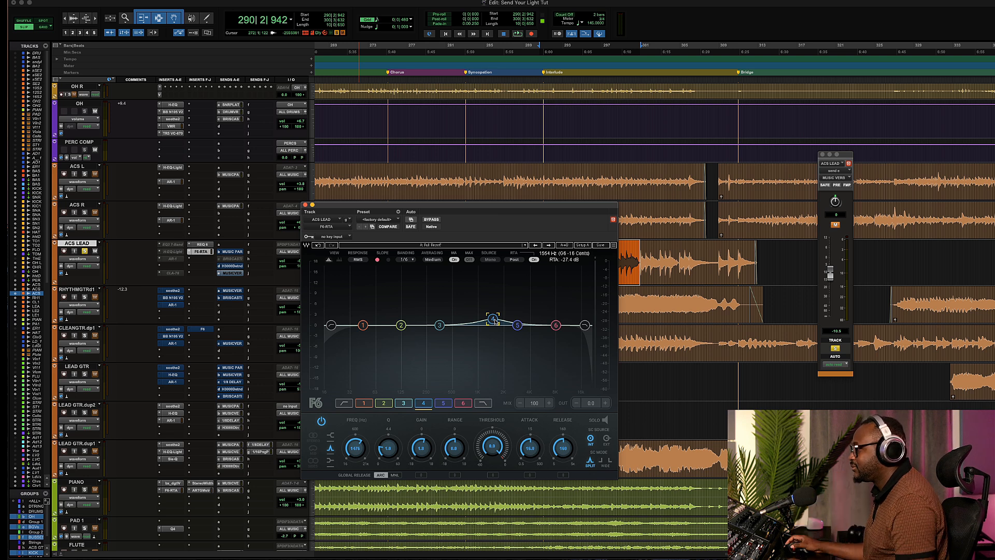
{"action": "left_click_drag", "start_coordinate": [495, 321], "coordinate": [493, 315]}
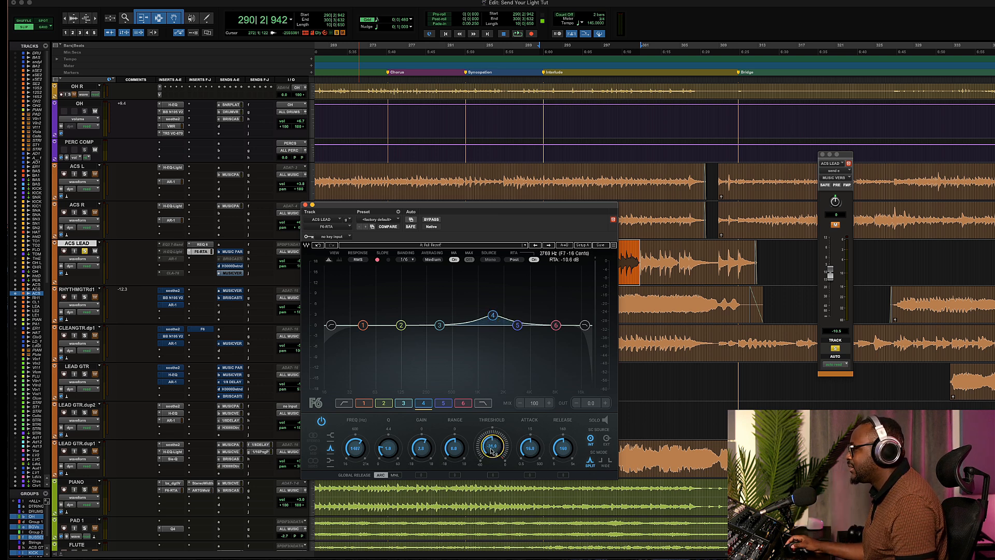
{"action": "left_click_drag", "start_coordinate": [492, 446], "coordinate": [493, 439]}
{"action": "key", "text": "space"}
{"action": "mouse_move", "coordinate": [493, 315]}
{"action": "left_mouse_down"}
{"action": "mouse_move", "coordinate": [495, 291]}
{"action": "mouse_move", "coordinate": [436, 299]}
{"action": "mouse_move", "coordinate": [547, 294]}
{"action": "mouse_move", "coordinate": [490, 296]}
{"action": "mouse_move", "coordinate": [491, 331]}
{"action": "left_mouse_up"}
{"action": "key", "text": "space"}
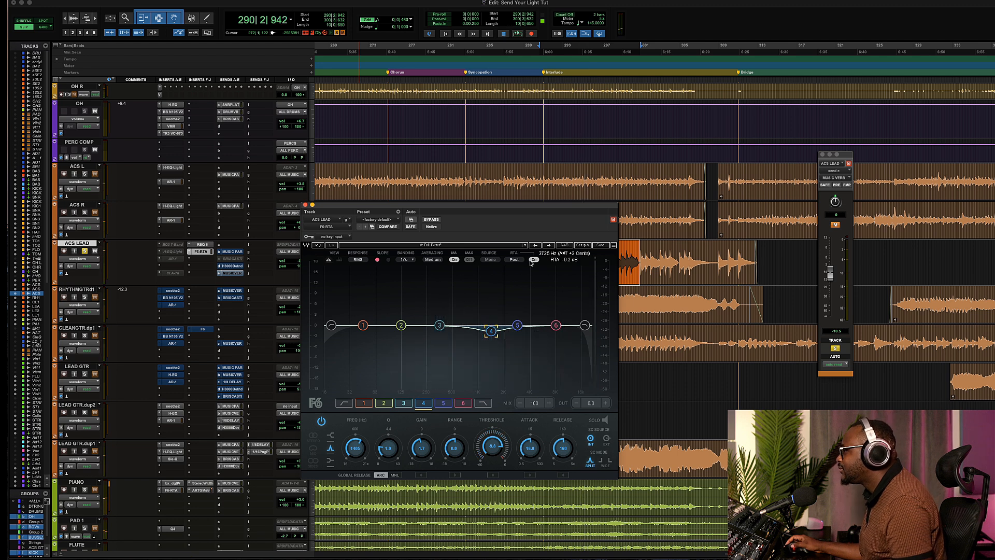
Turn on the RTA display and lower band 4's threshold further during playback
{"action": "left_click", "coordinate": [534, 260]}
{"action": "key", "text": "space"}
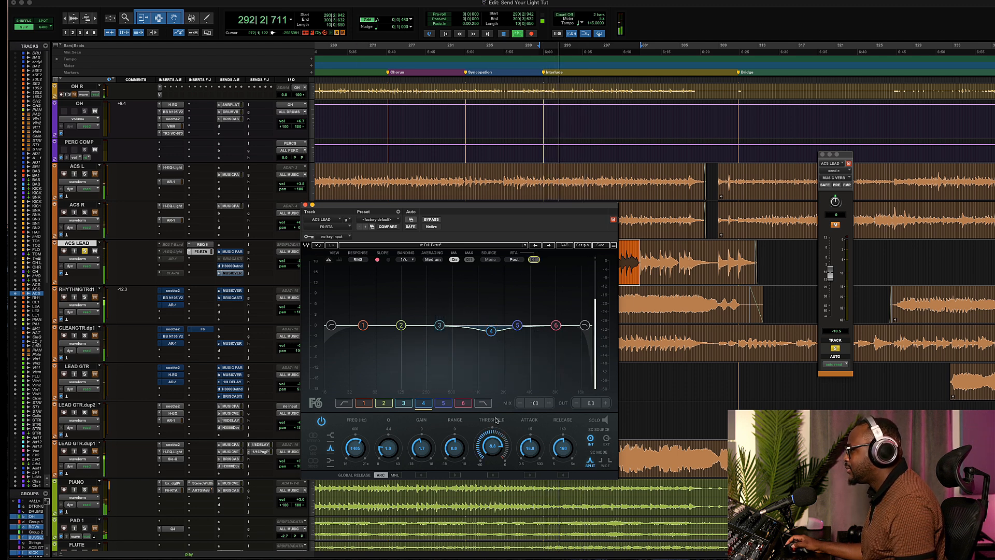
{"action": "left_click_drag", "start_coordinate": [492, 447], "coordinate": [492, 479]}
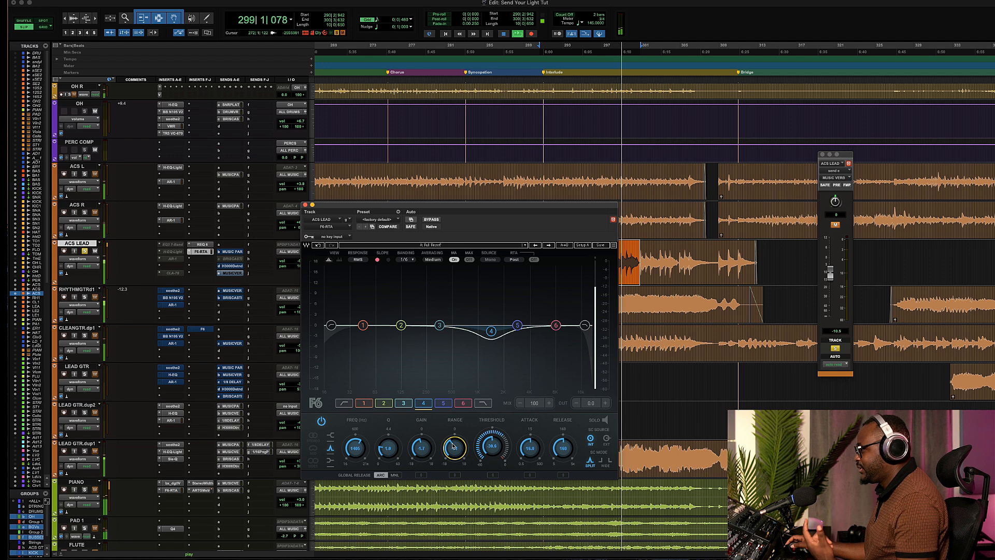
Compare the F6-RTA and REQ 6 processing by toggling their bypass during playback, then stop
{"action": "left_click", "coordinate": [431, 220]}
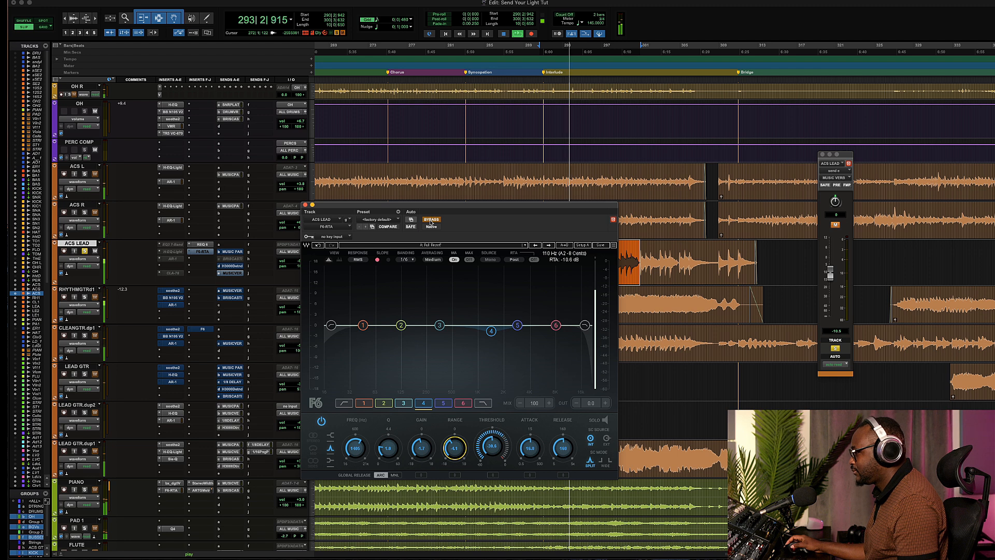
{"action": "left_click", "coordinate": [431, 220]}
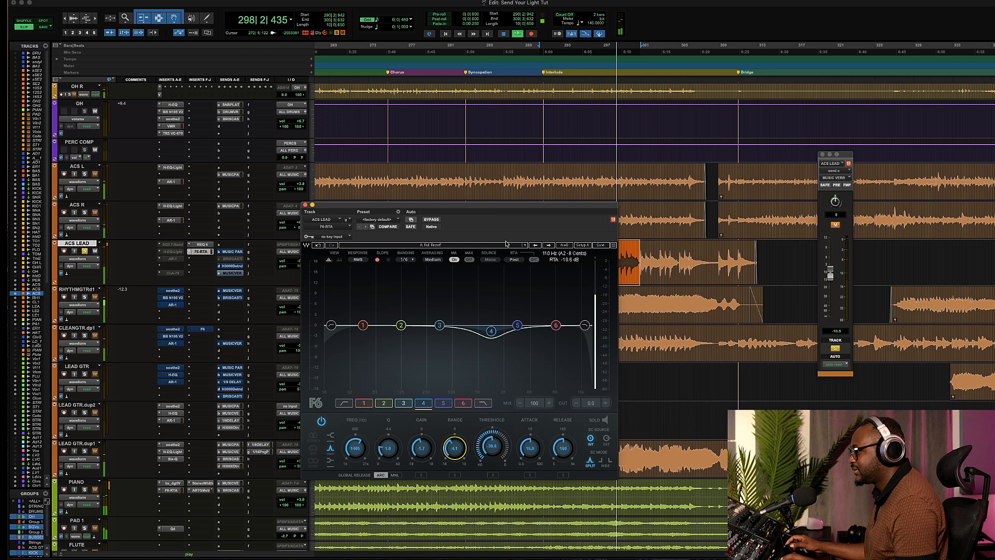
{"action": "left_click", "coordinate": [202, 251], "text": "super"}
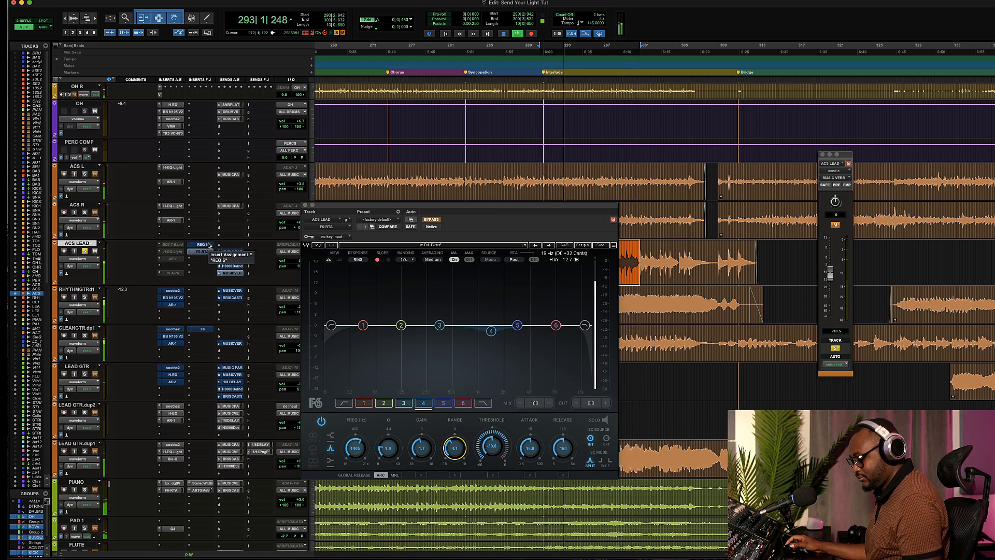
{"action": "left_click", "coordinate": [206, 249], "text": "super"}
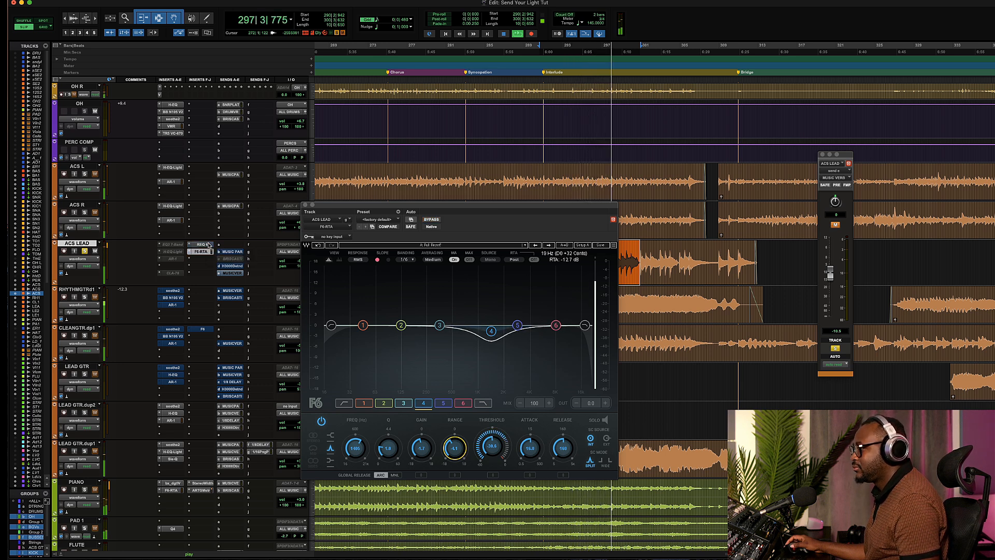
{"action": "key", "text": "space"}
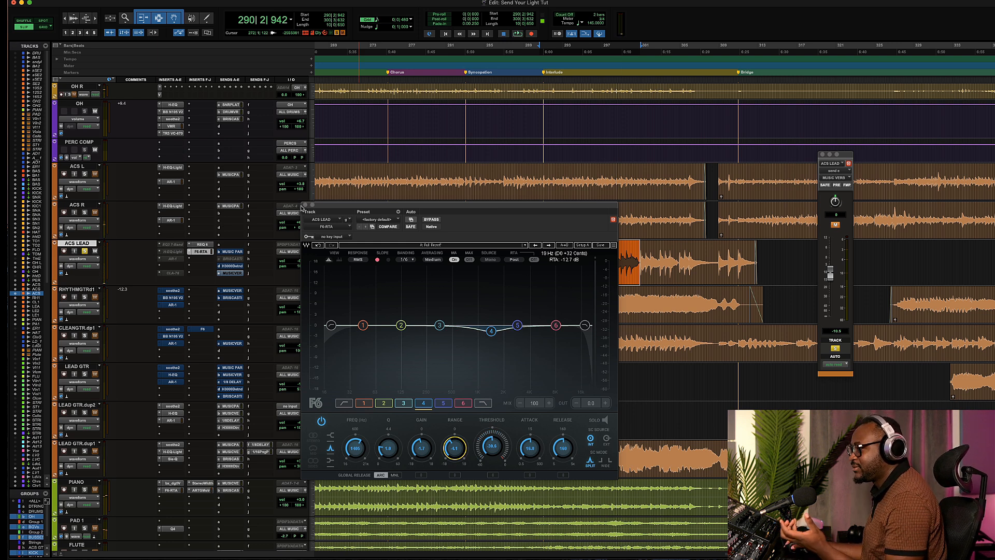
Move the F6-RTA window aside, scroll the timeline, and reopen then close the REQ 6 window
{"action": "left_click_drag", "start_coordinate": [321, 205], "coordinate": [623, 166]}
{"action": "scroll", "coordinate": [406, 308], "scroll_direction": "right", "scroll_amount": 5}
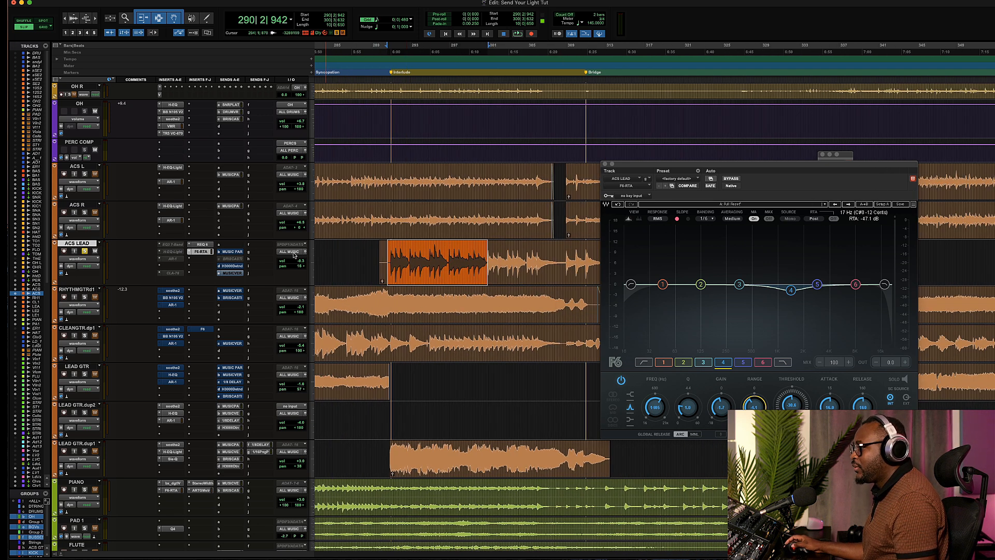
{"action": "left_click", "coordinate": [203, 244]}
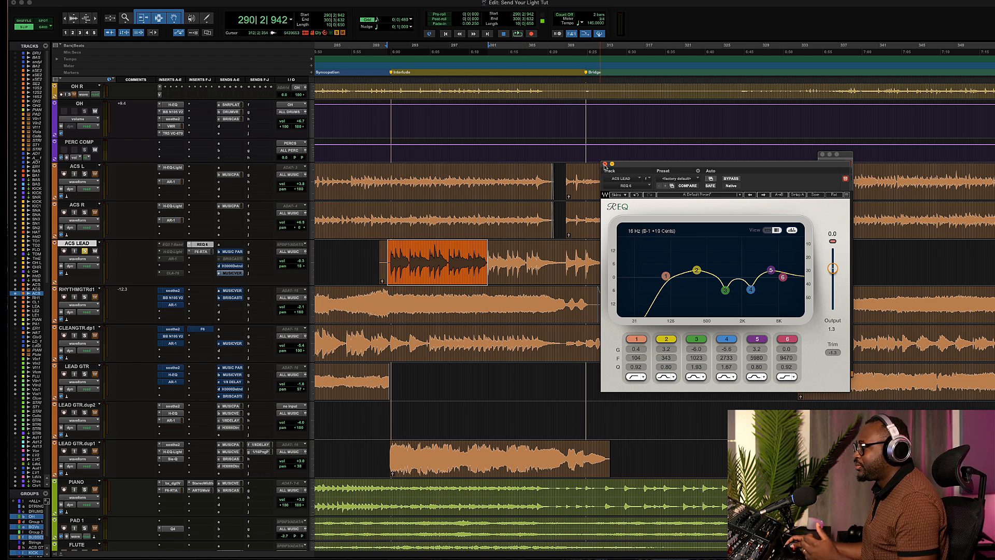
{"action": "left_click", "coordinate": [605, 164]}
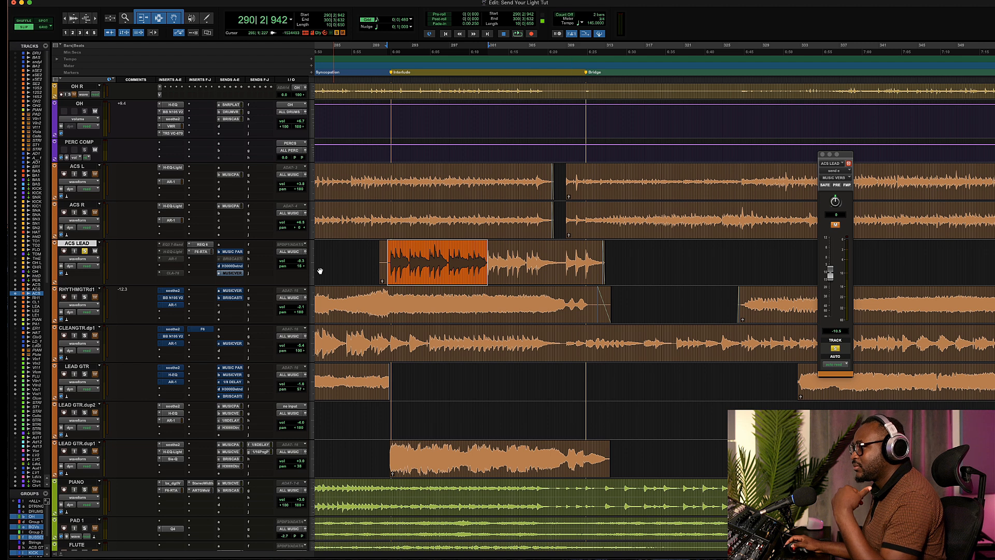